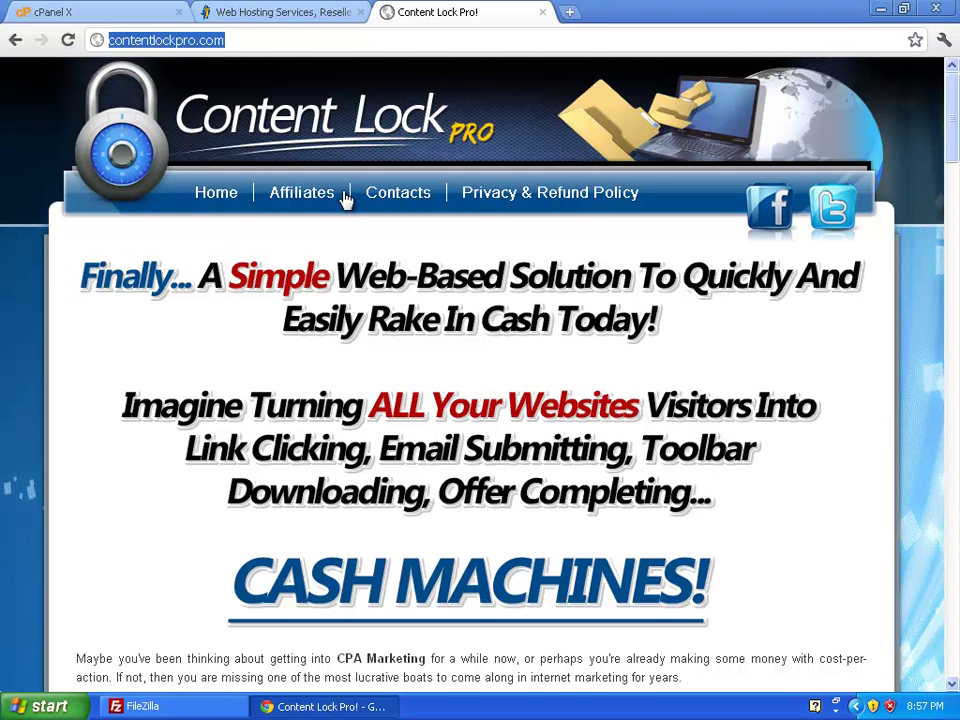
Step: Switch Chrome from the Content Lock Pro tab to the HostGator Web Hosting Services tab
left_click(280, 14)
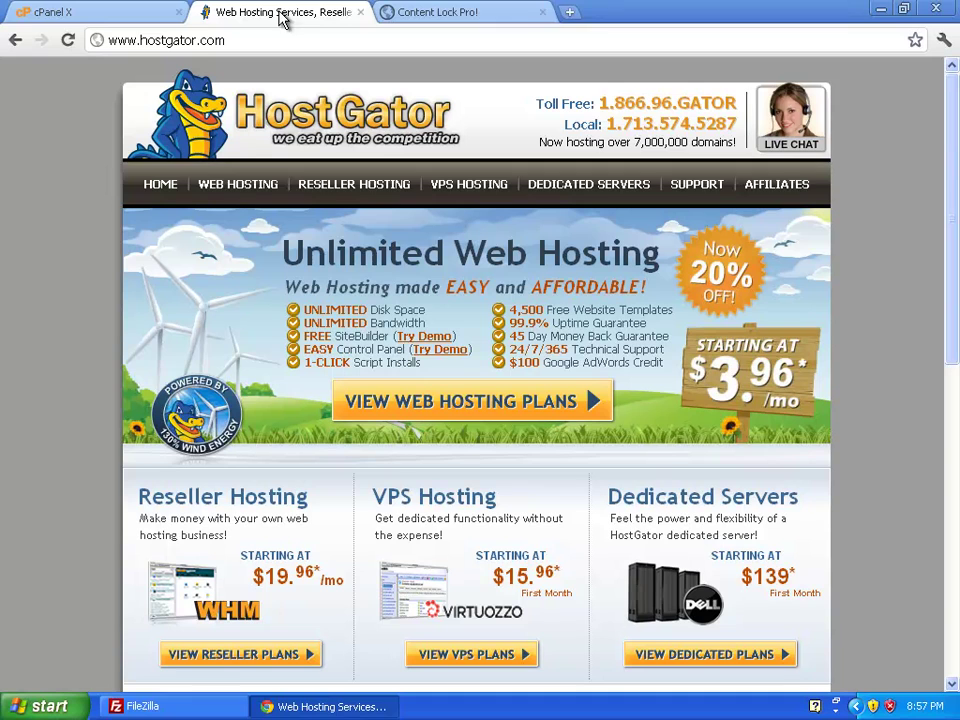
Step: In a new Notepad++ document, write the three-line script <?php / phpinfo(); / ?>
left_click(880, 12)
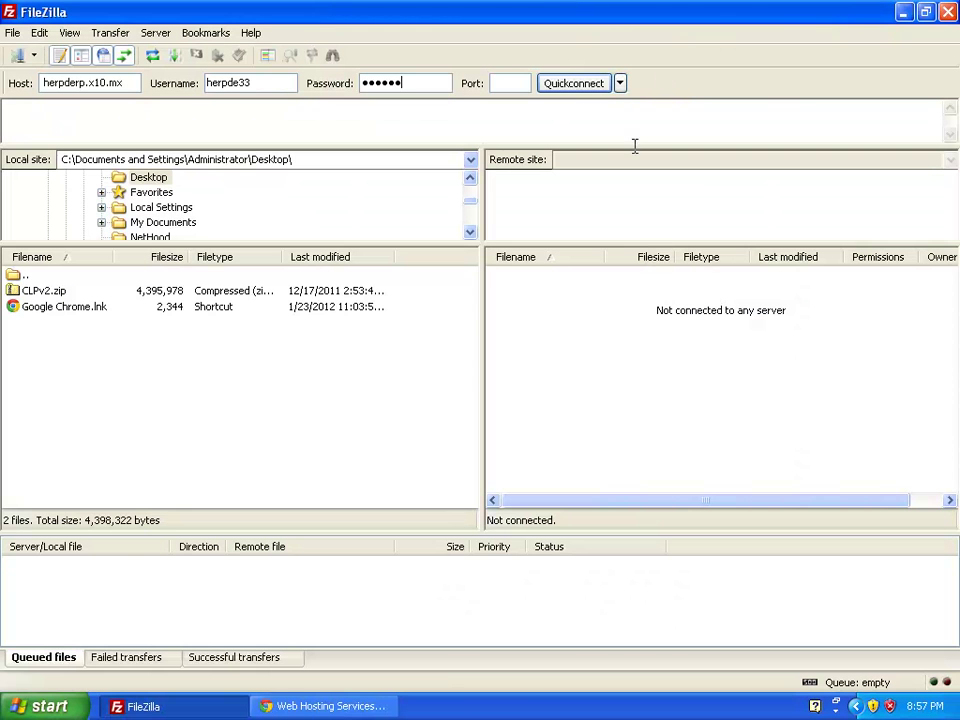
left_click(900, 12)
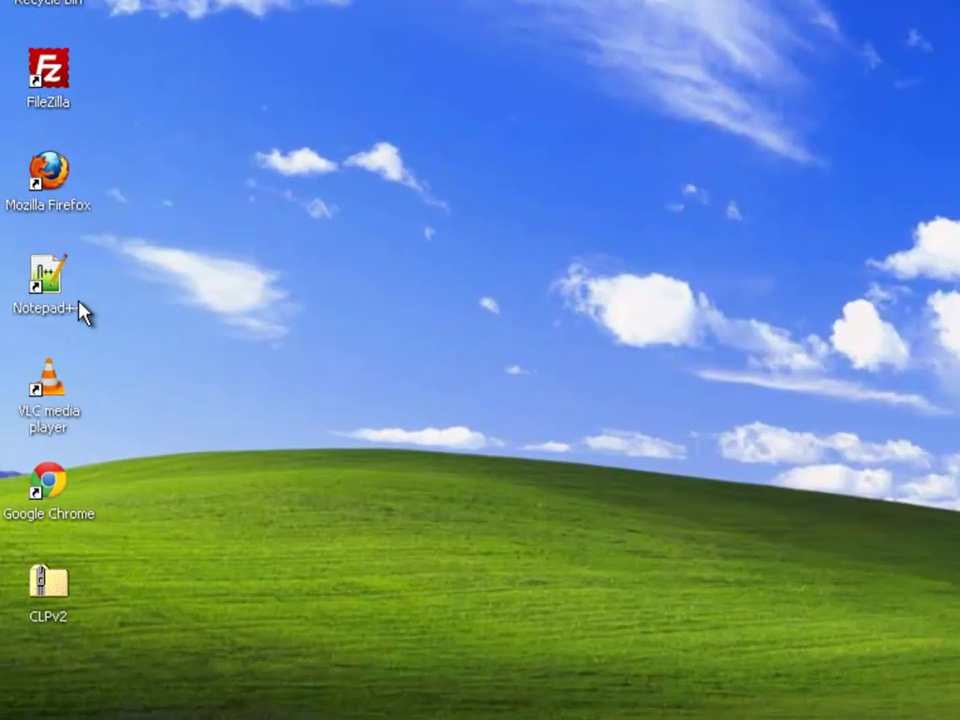
double_click(48, 270)
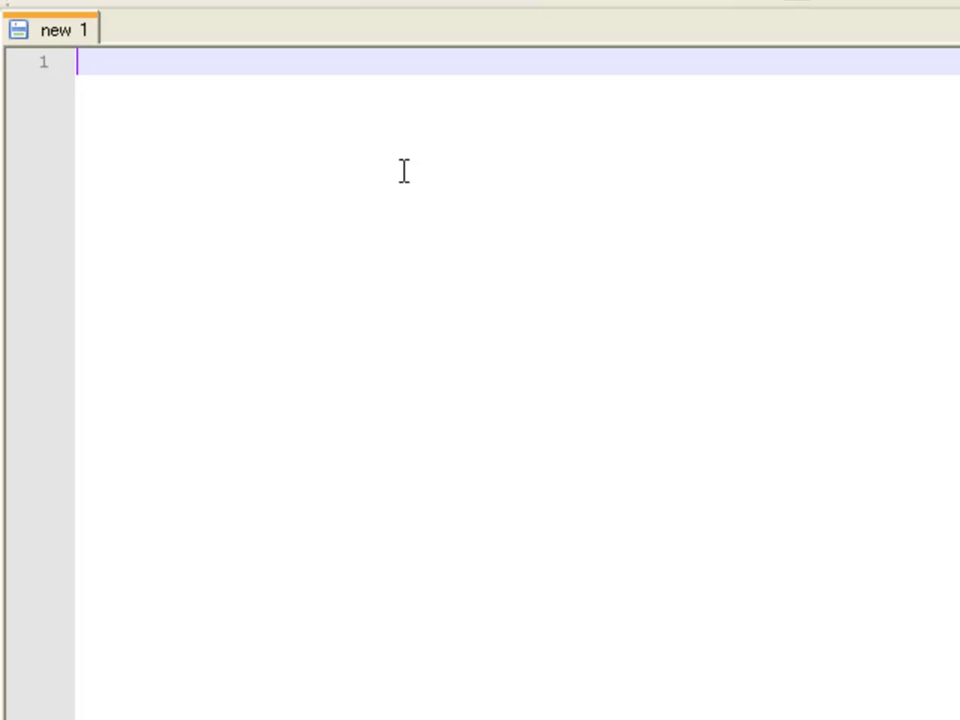
type("<?")
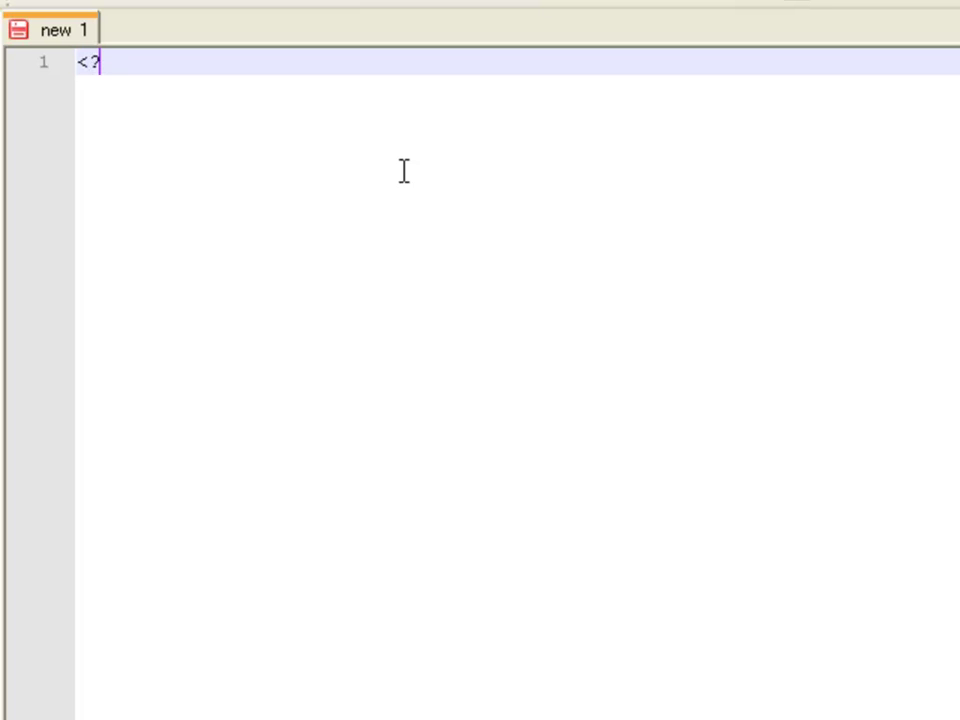
type("php")
key("Return")
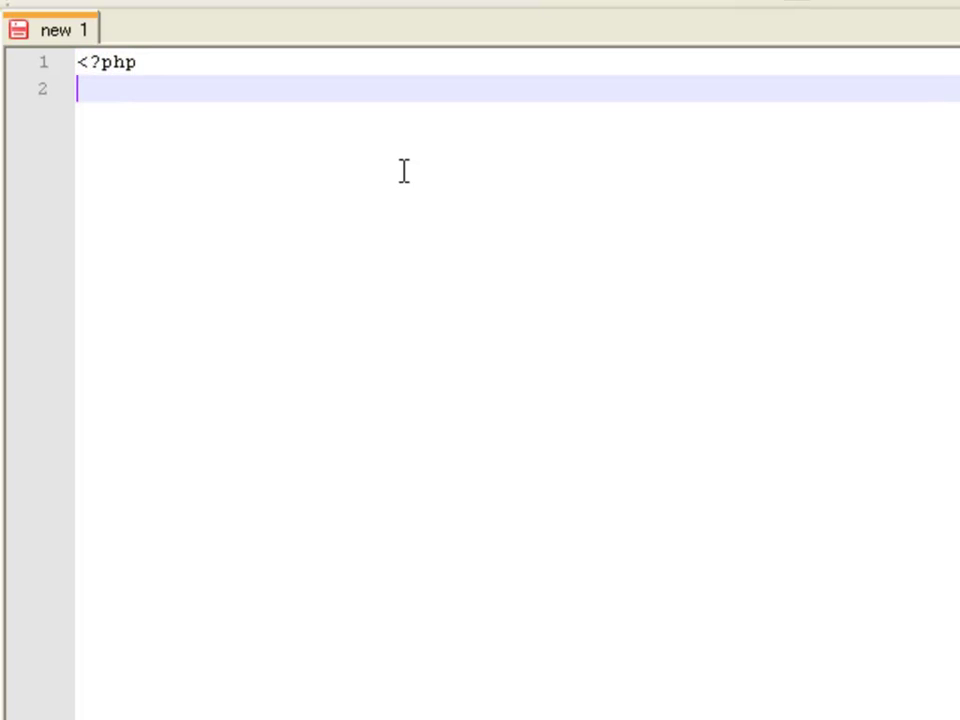
type("phpi")
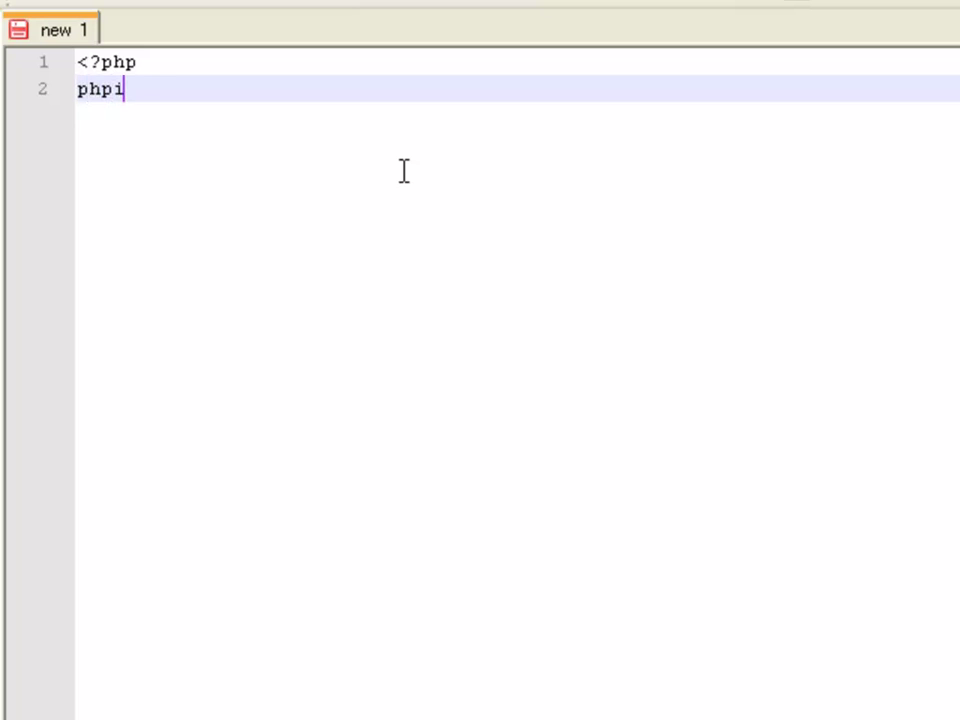
type("nfo();")
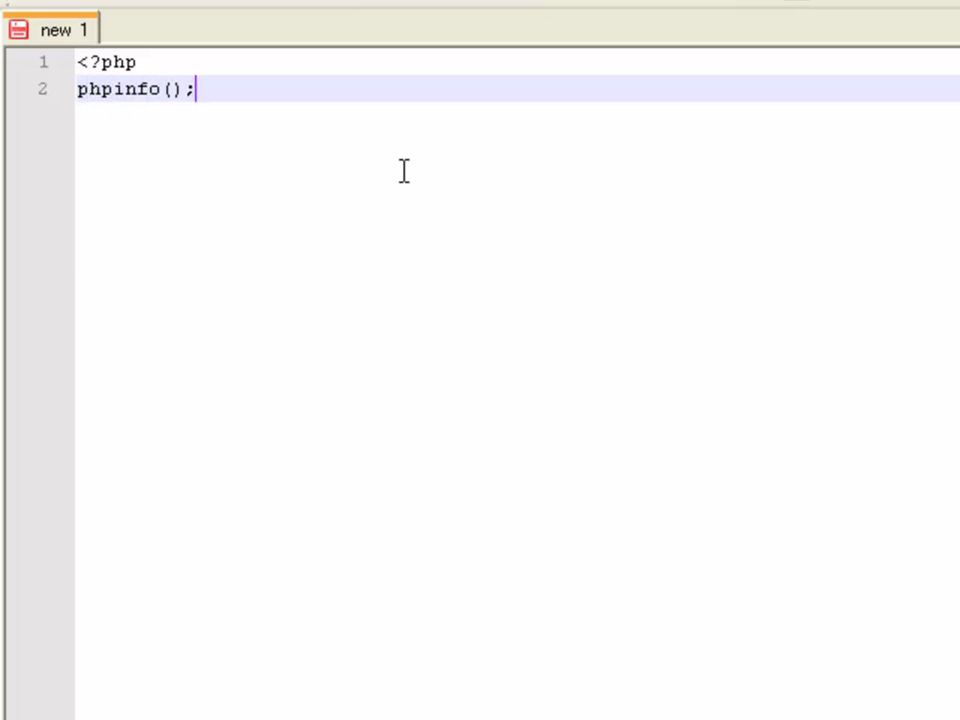
key("Return")
type("?php")
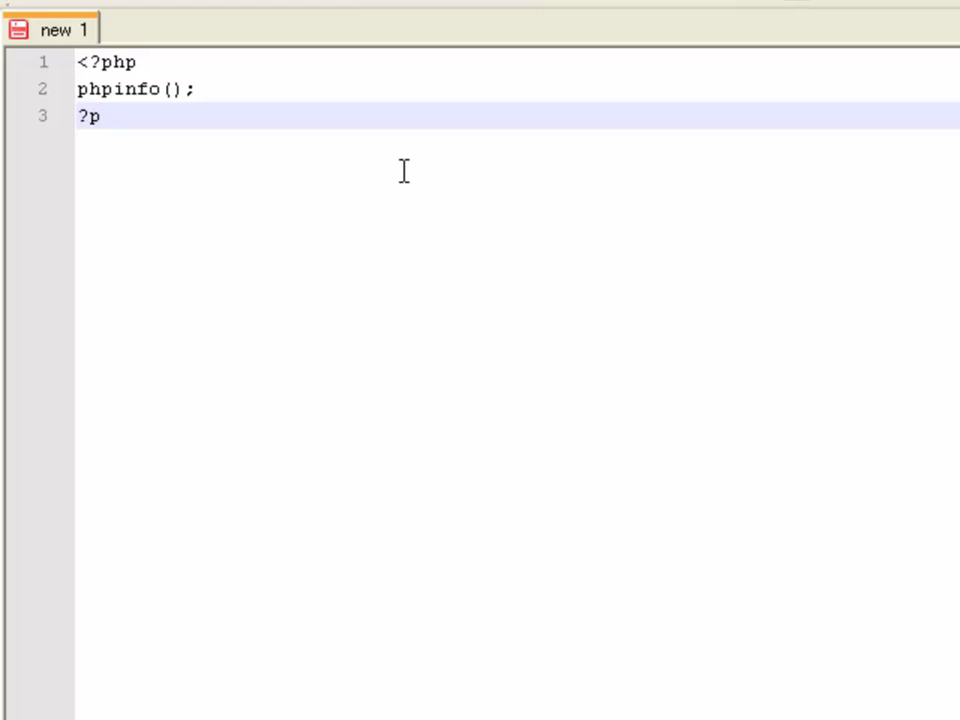
key("BackSpace")
key("BackSpace")
key("BackSpace")
type(">")
Step: Save the script to the Desktop as info.php
key("ctrl+s")
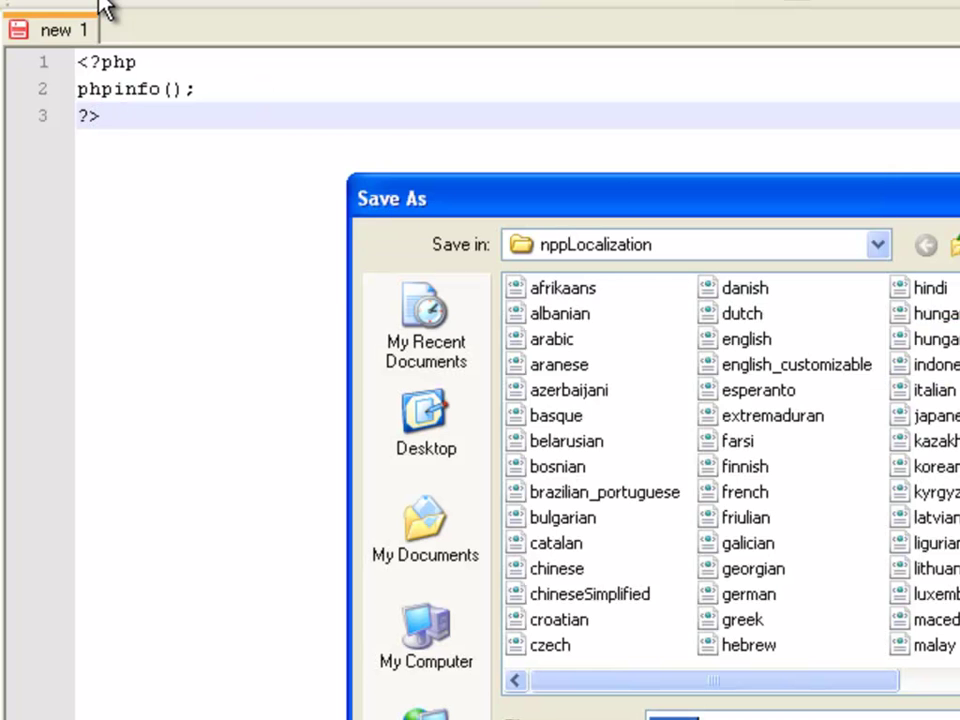
left_click(427, 430)
type("in")
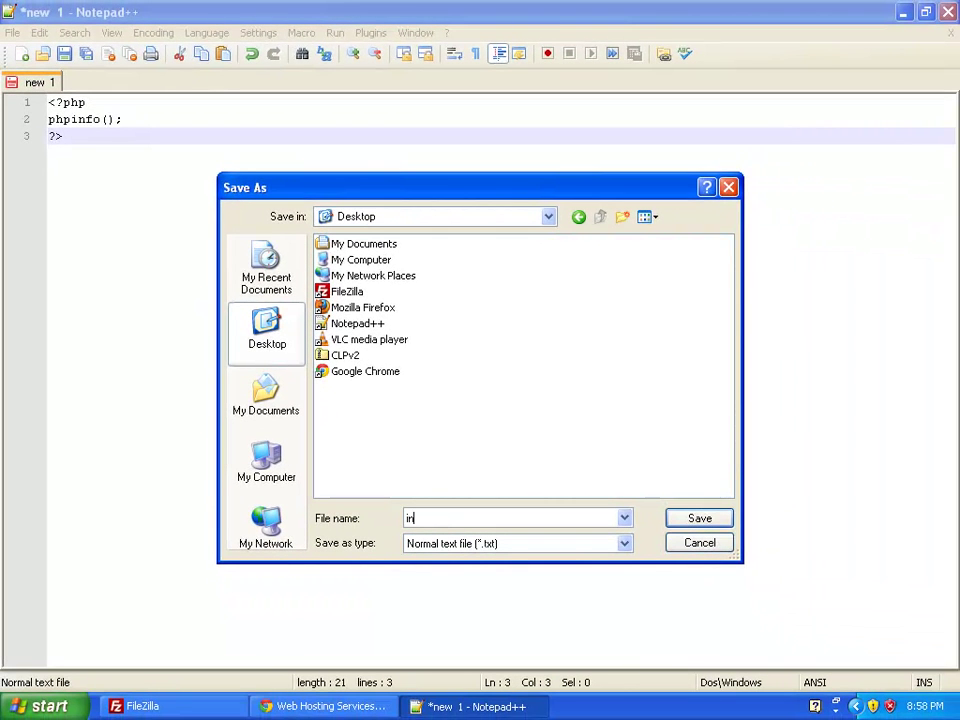
type("fo.php")
key("Return")
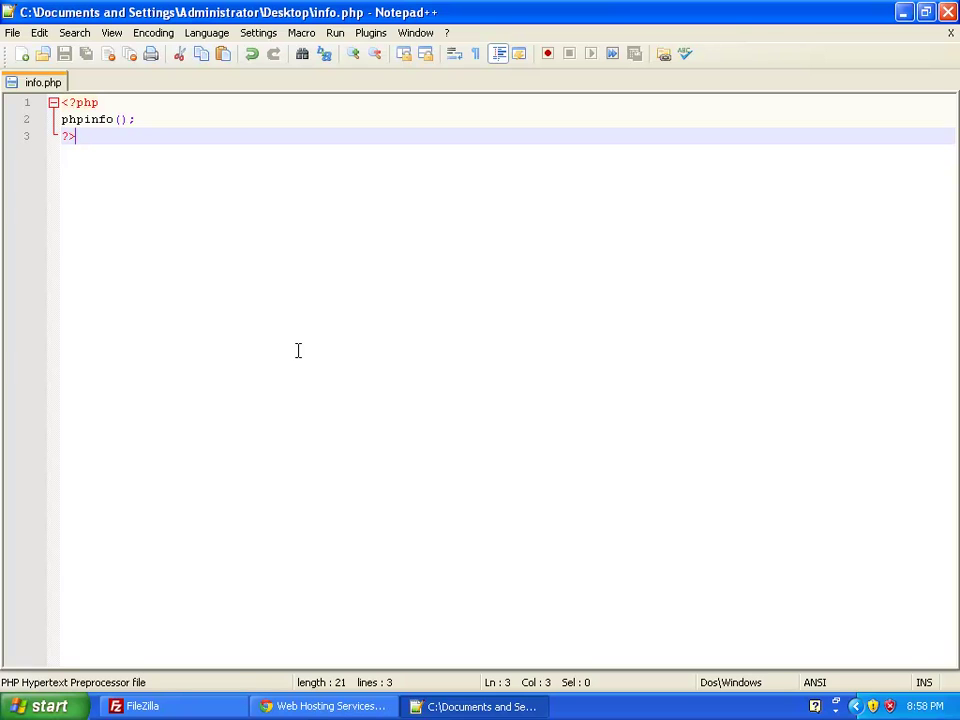
Step: Bring FileZilla back and Quickconnect to the hosting server
left_click(485, 706)
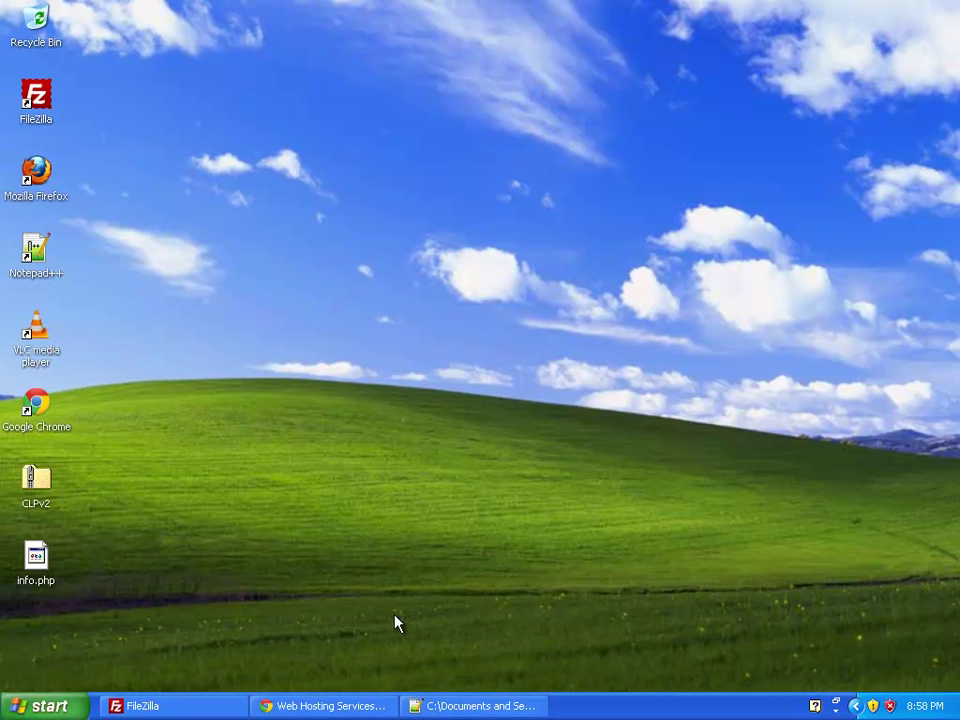
left_click(190, 706)
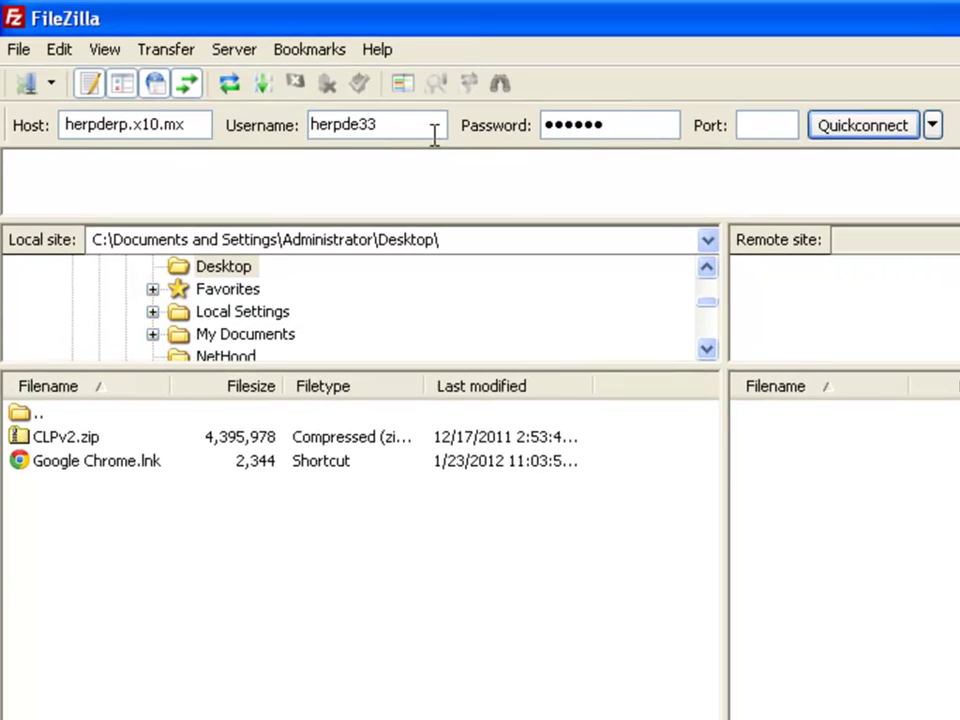
left_click(855, 128)
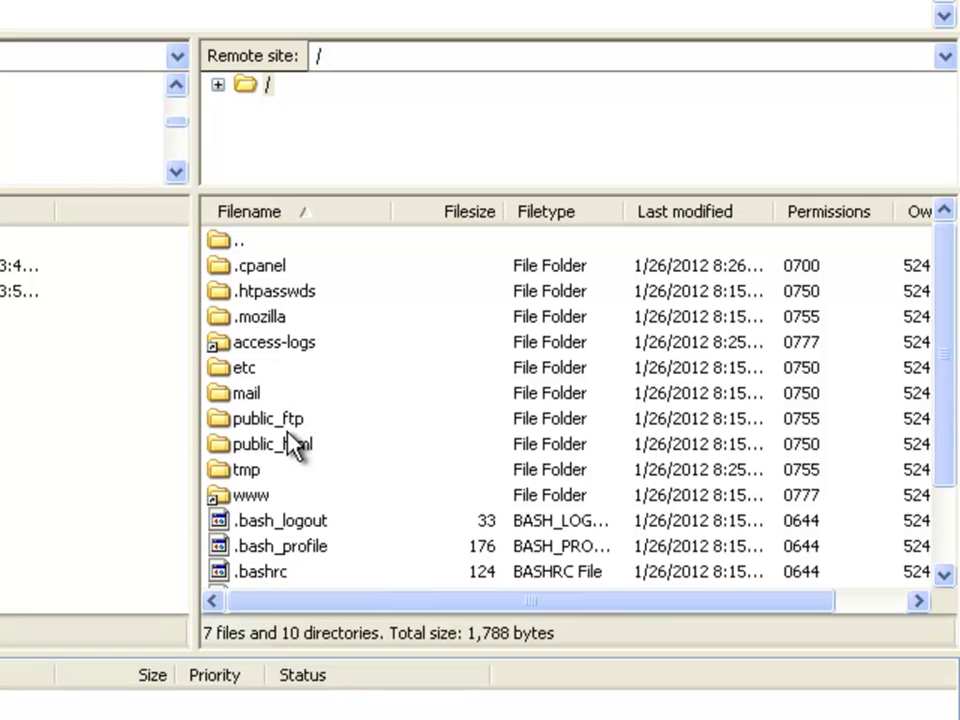
Step: Upload info.php from the Desktop into the server's public_html folder
left_click(293, 450)
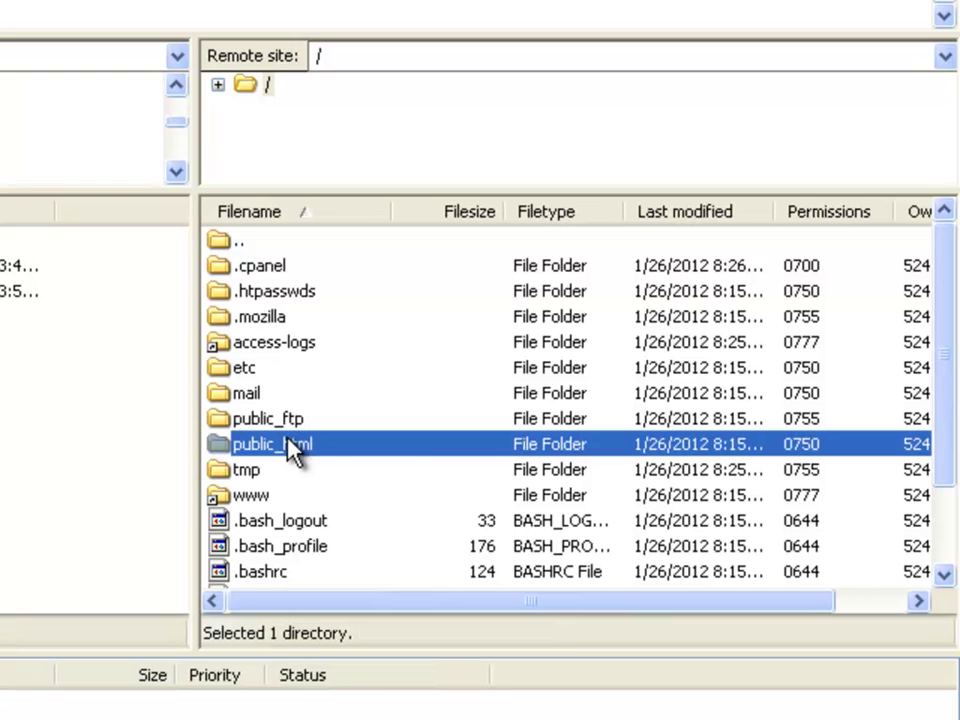
double_click(423, 449)
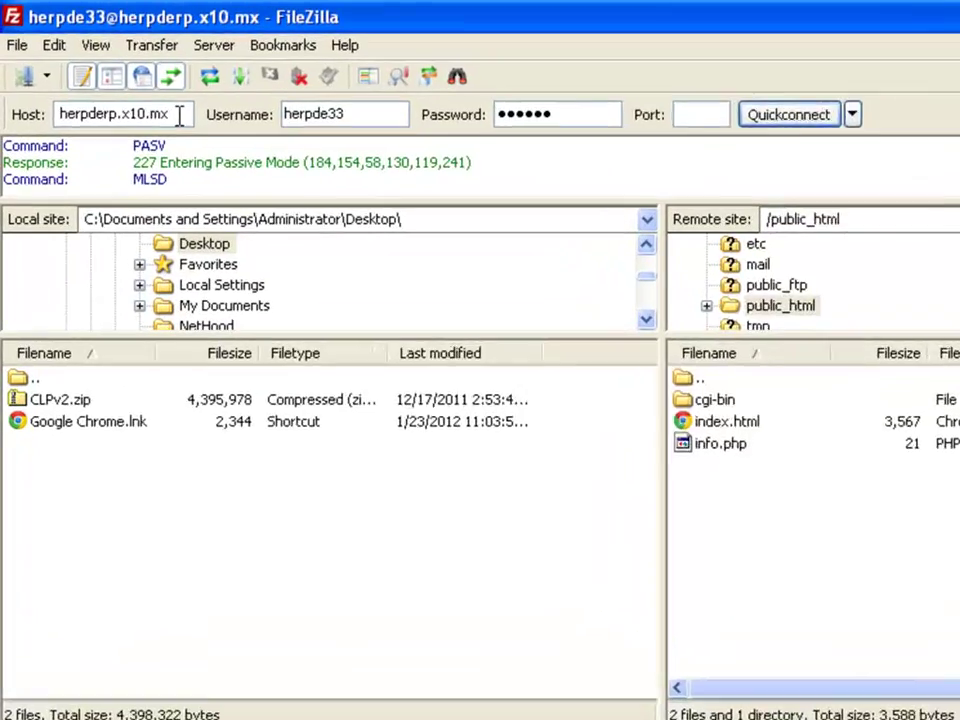
left_click_drag(126, 83, 2, 83)
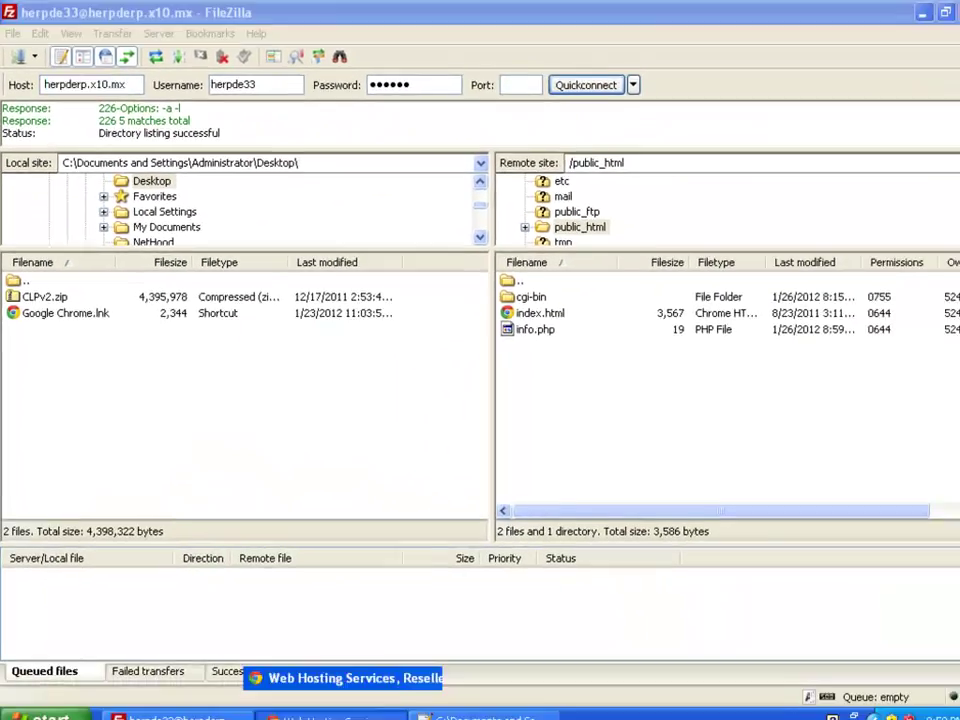
left_click(330, 706)
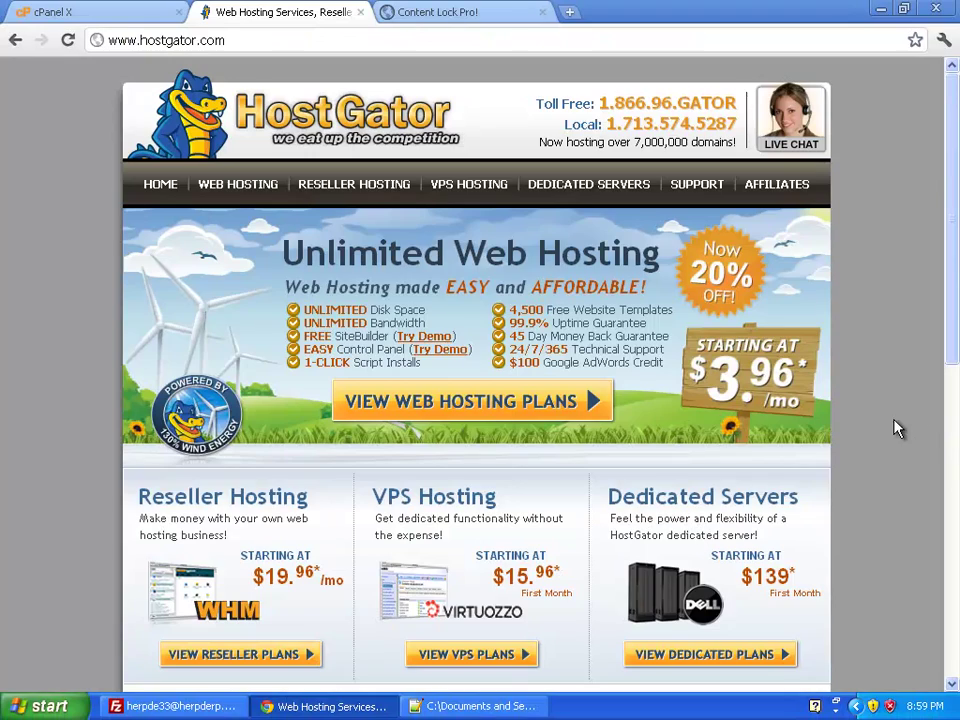
key("ctrl+t")
type("herpderp.x10.mx")
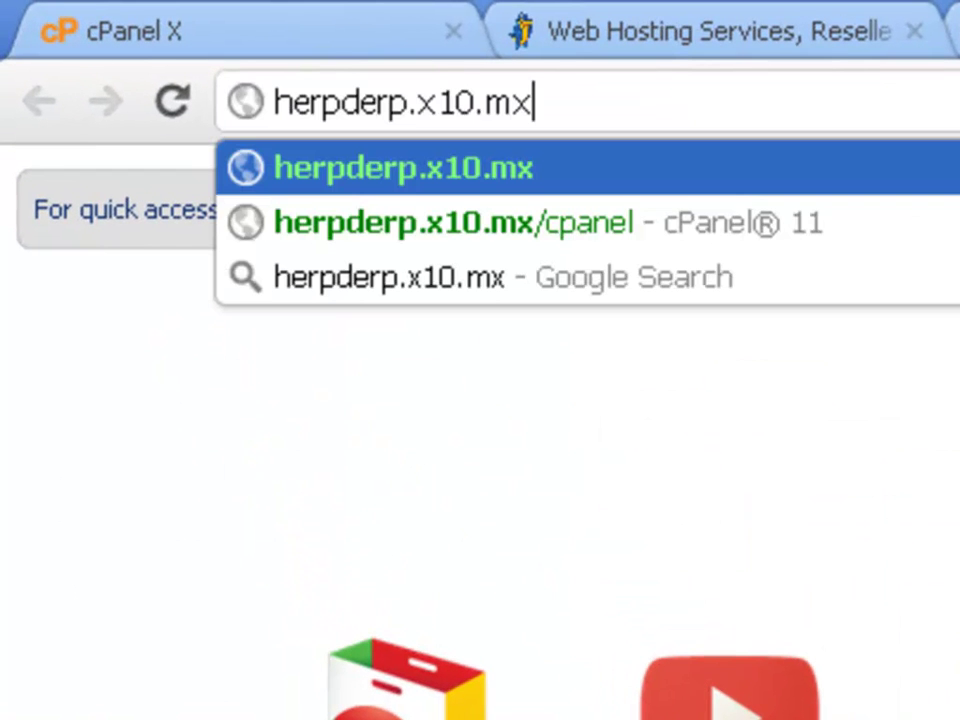
type("/i")
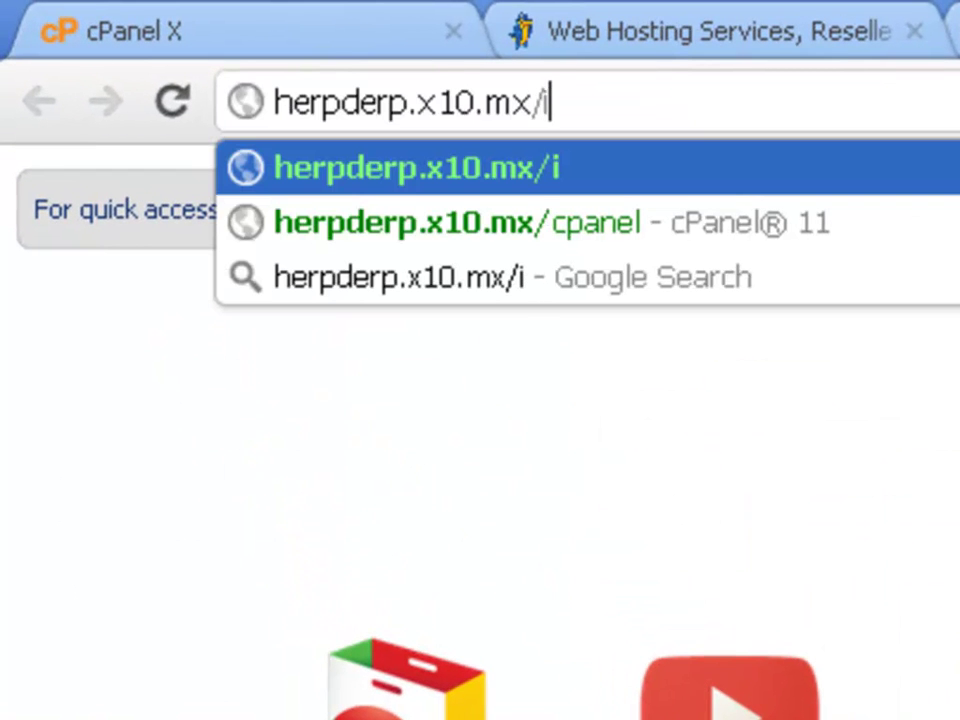
type("nfo.php")
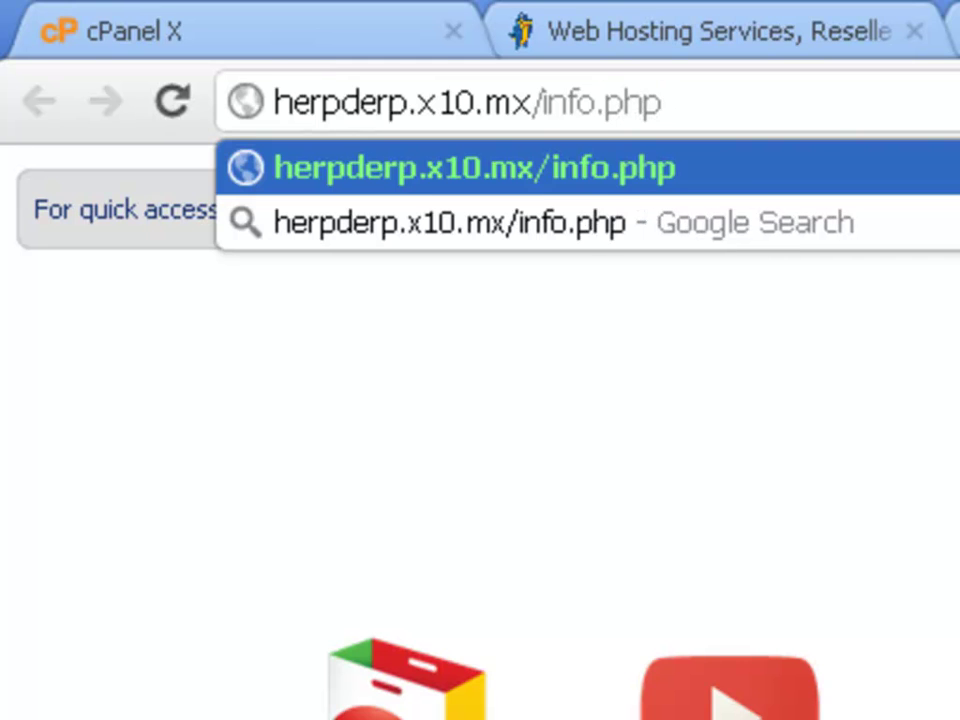
key("Return")
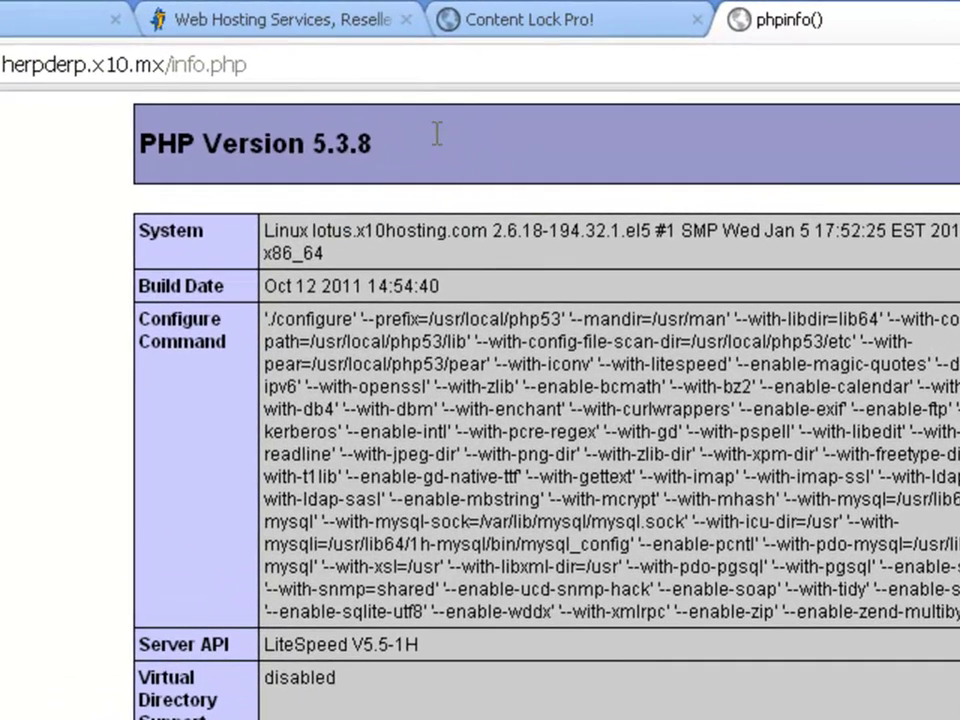
left_click_drag(432, 129, 143, 138)
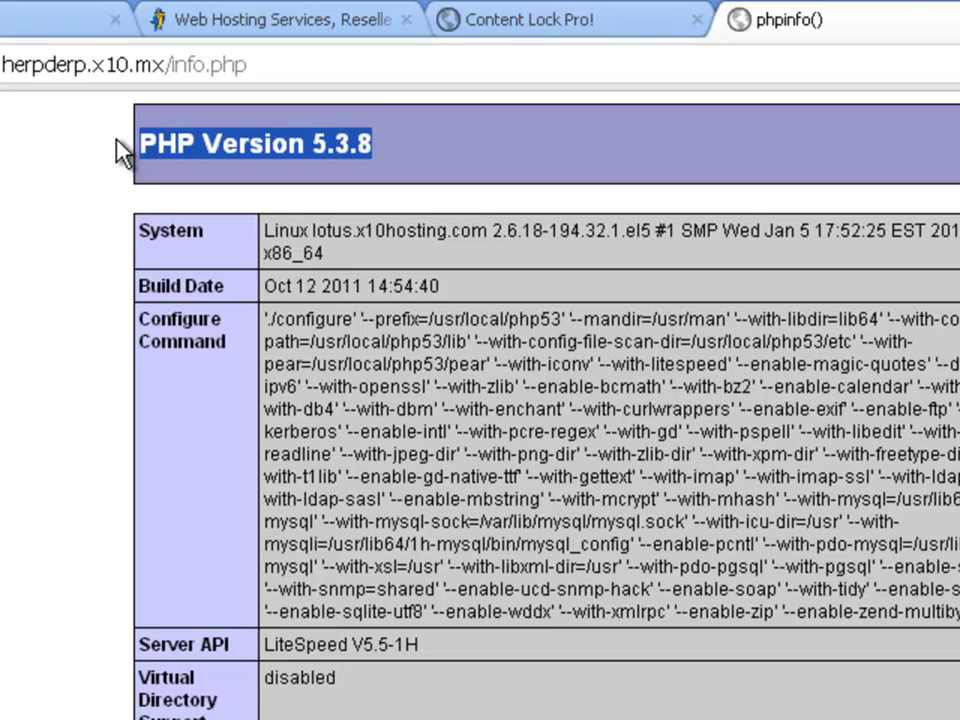
left_click(116, 141)
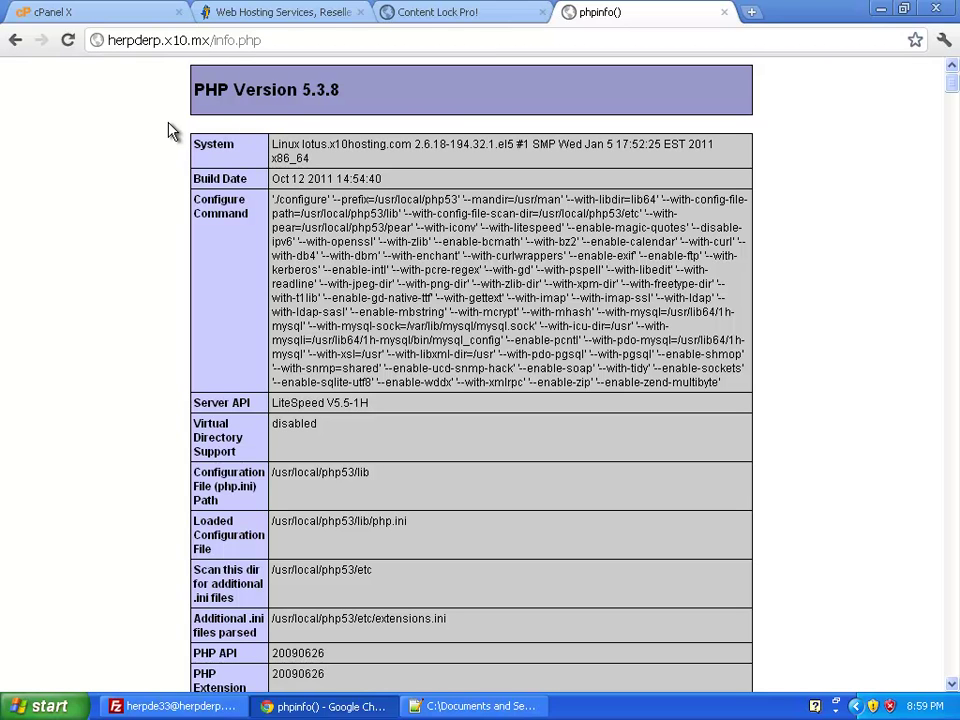
Step: Create a clp folder inside the server's public_html and open it
left_click(725, 13)
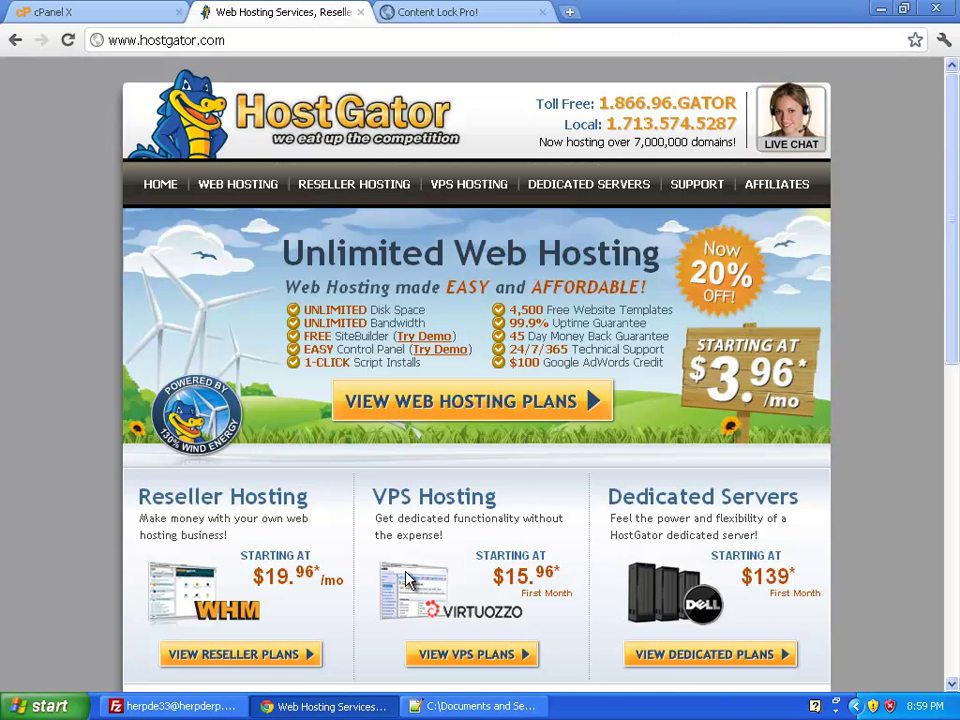
left_click(350, 708)
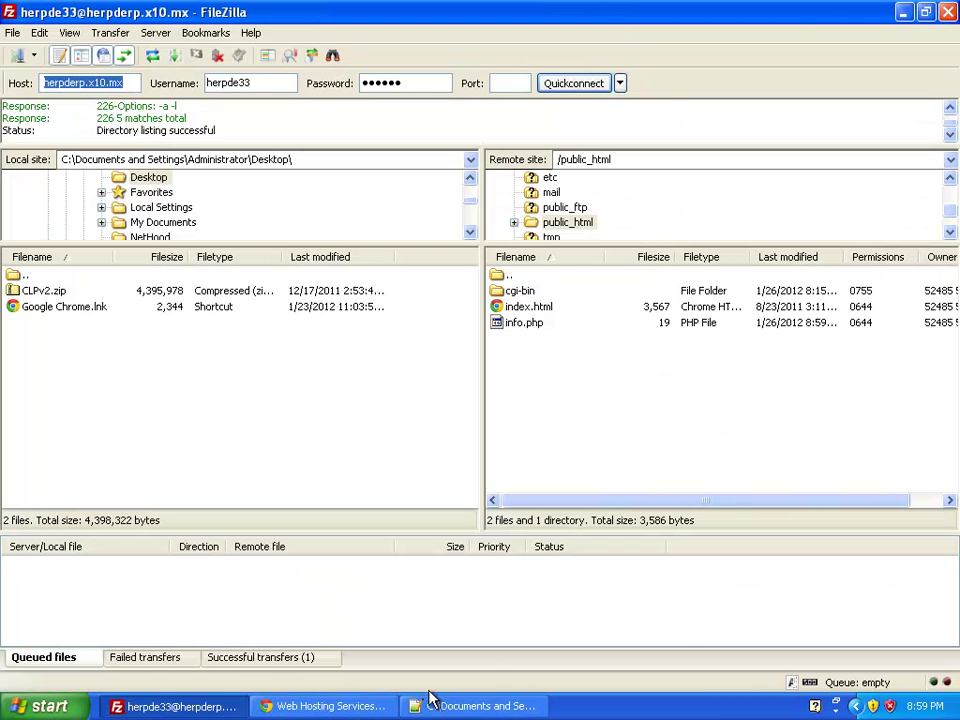
left_click(547, 407)
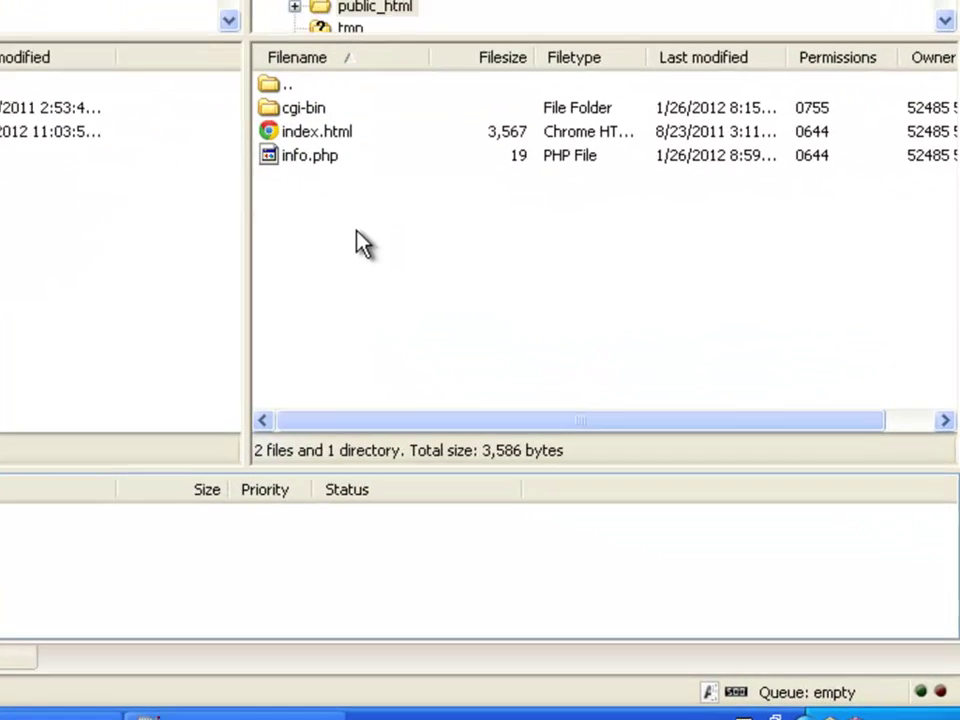
right_click(556, 380)
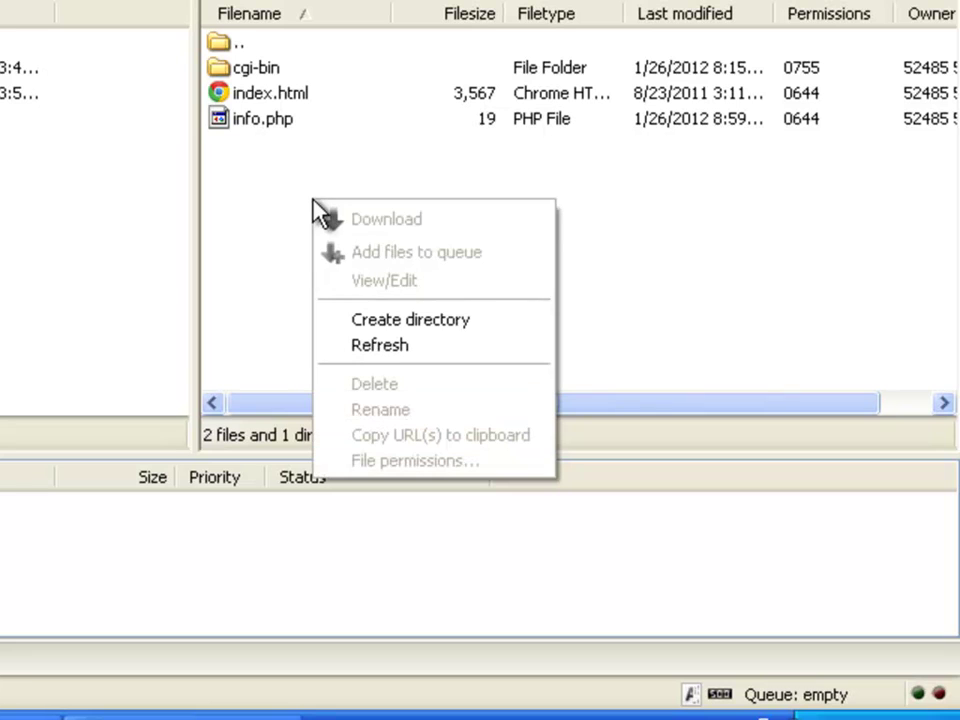
left_click(425, 319)
type("clp")
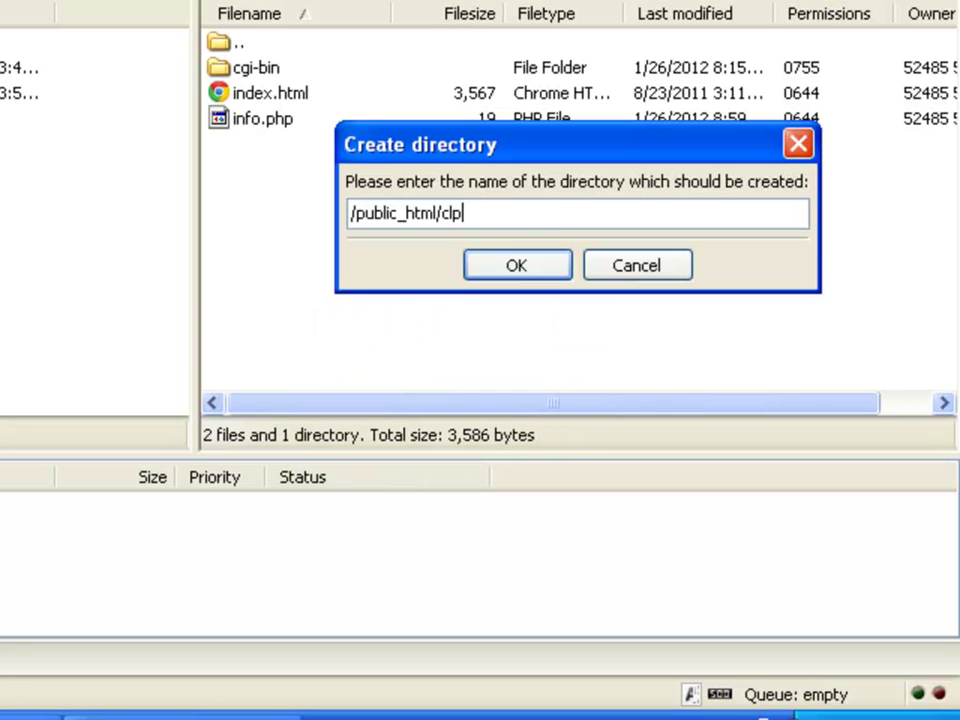
key("Return")
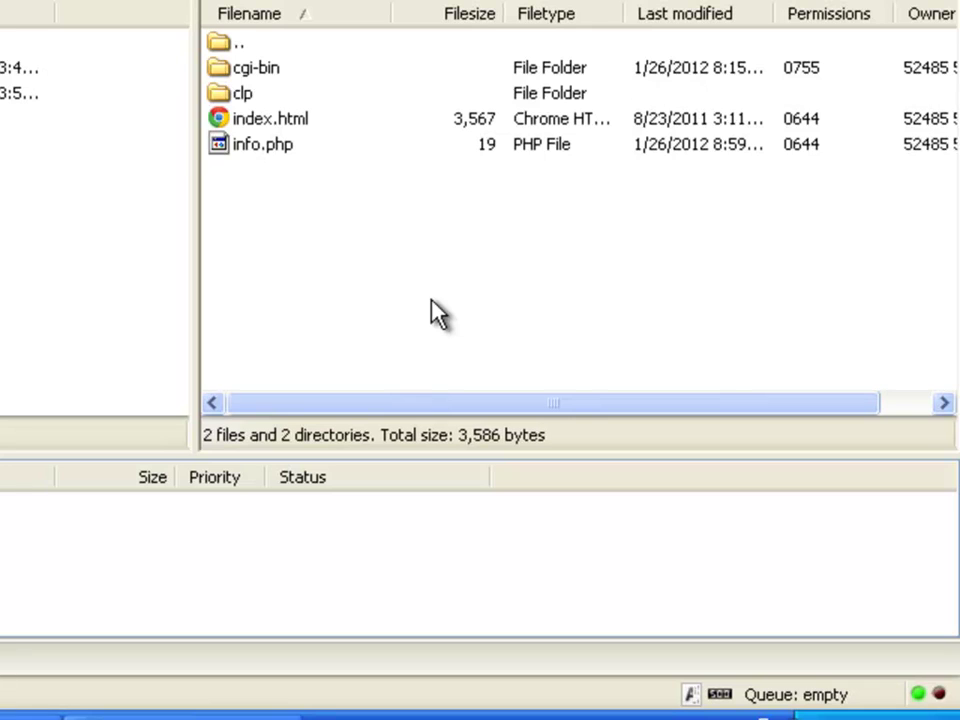
left_click(246, 93)
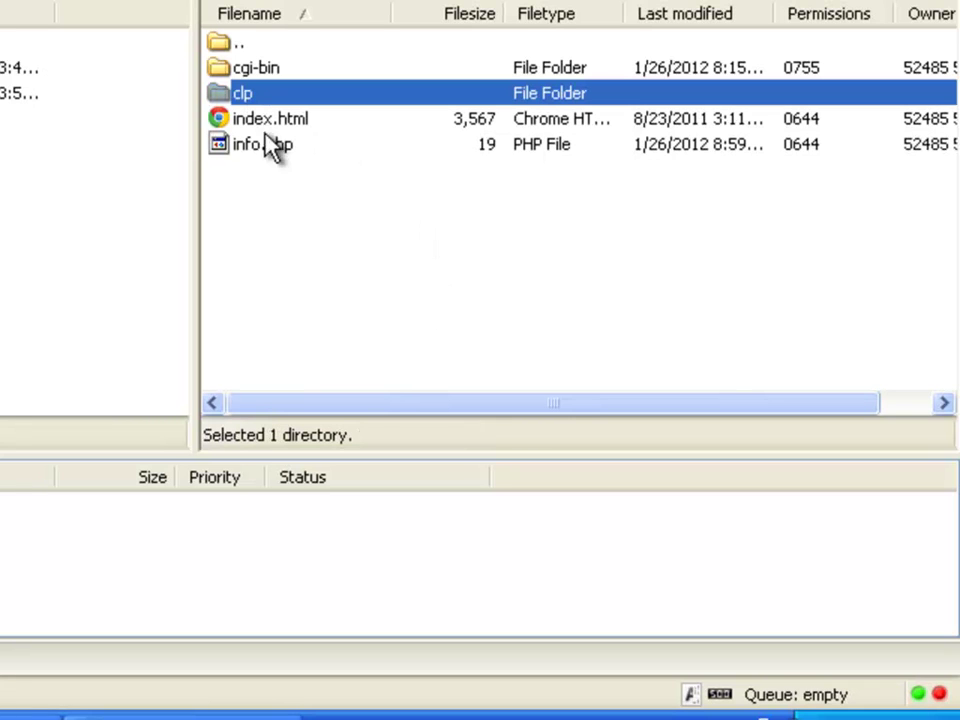
key("Return")
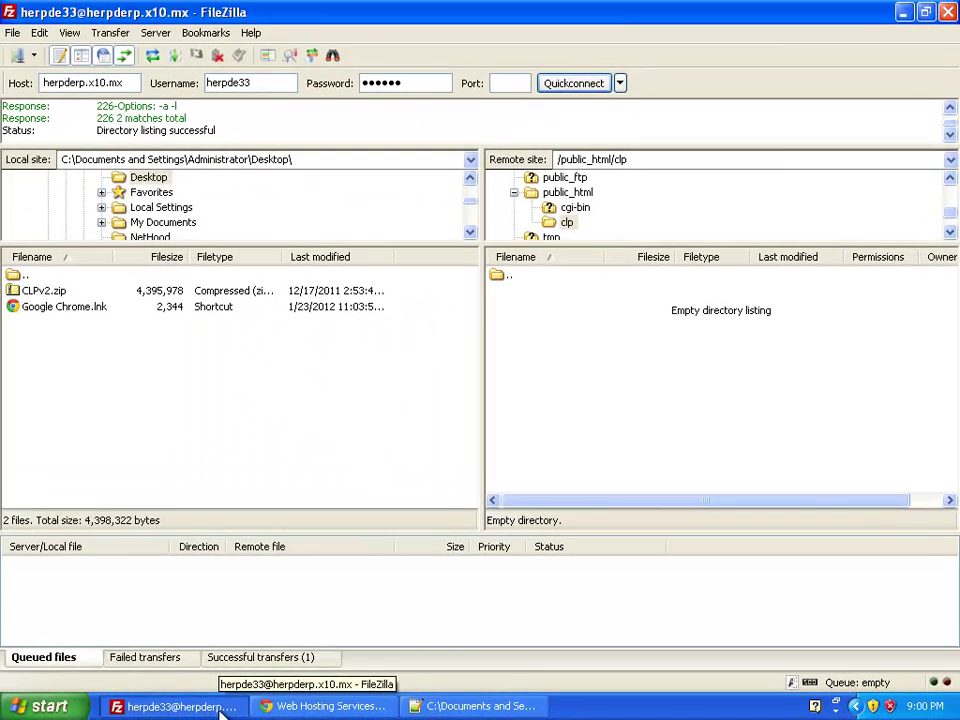
Step: Upload the CLPv2.zip archive from the desktop into /public_html/clp
left_click(221, 707)
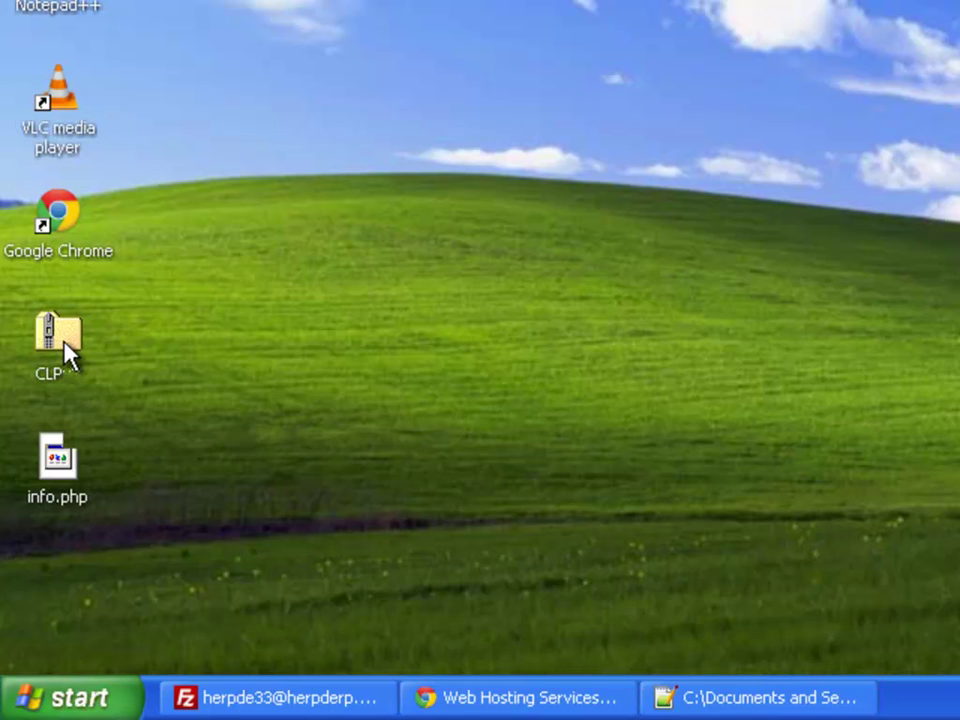
left_click_drag(55, 400, 218, 399)
left_click_drag(255, 341, 702, 278)
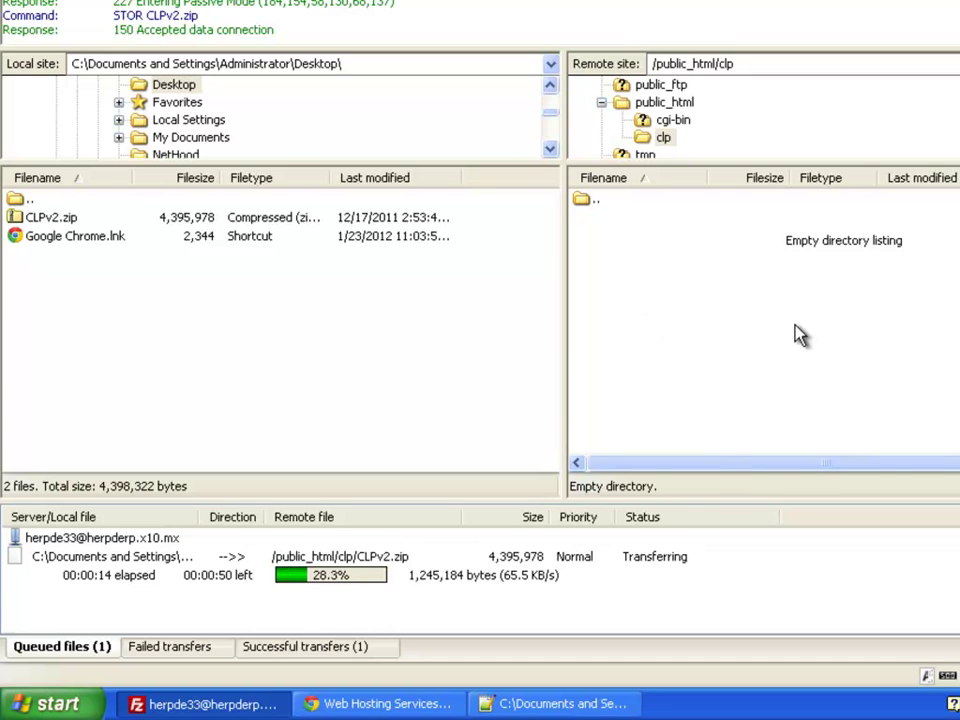
Step: Open cPanel's File Manager and browse into public_html/clp, where CLPv2.zip (2.88 MB) is listed
left_click(418, 708)
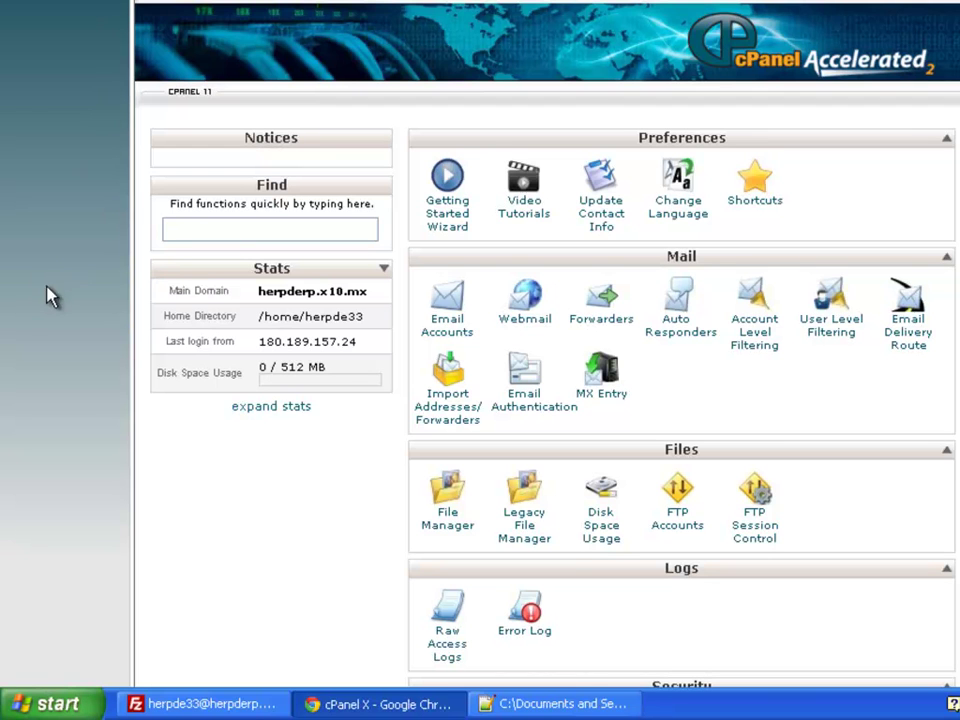
scroll(90, 405, "down", 4)
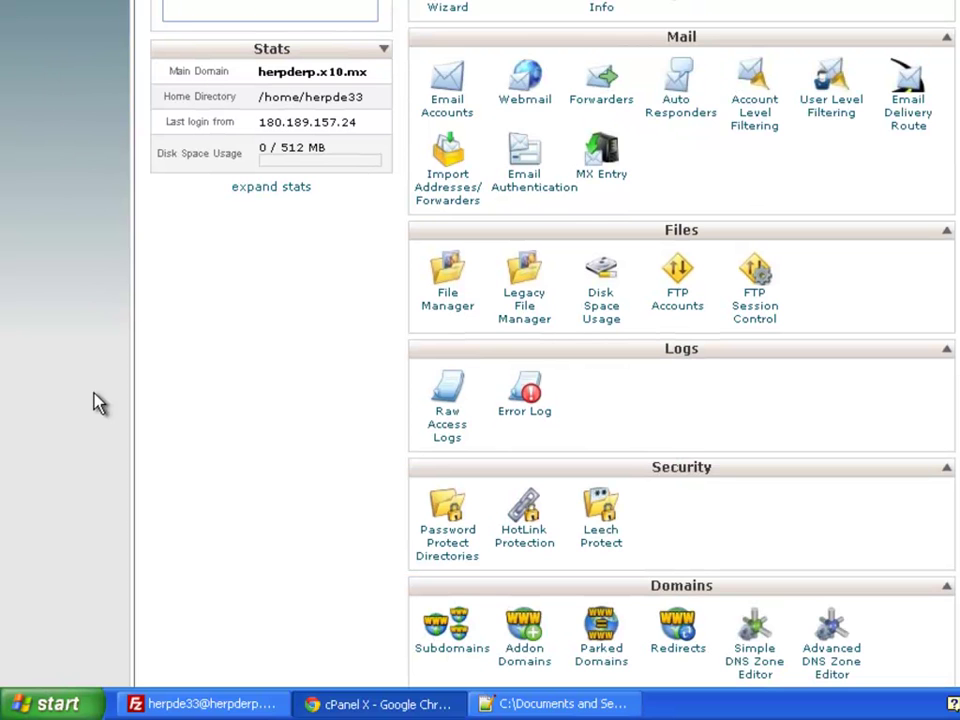
left_click(456, 312)
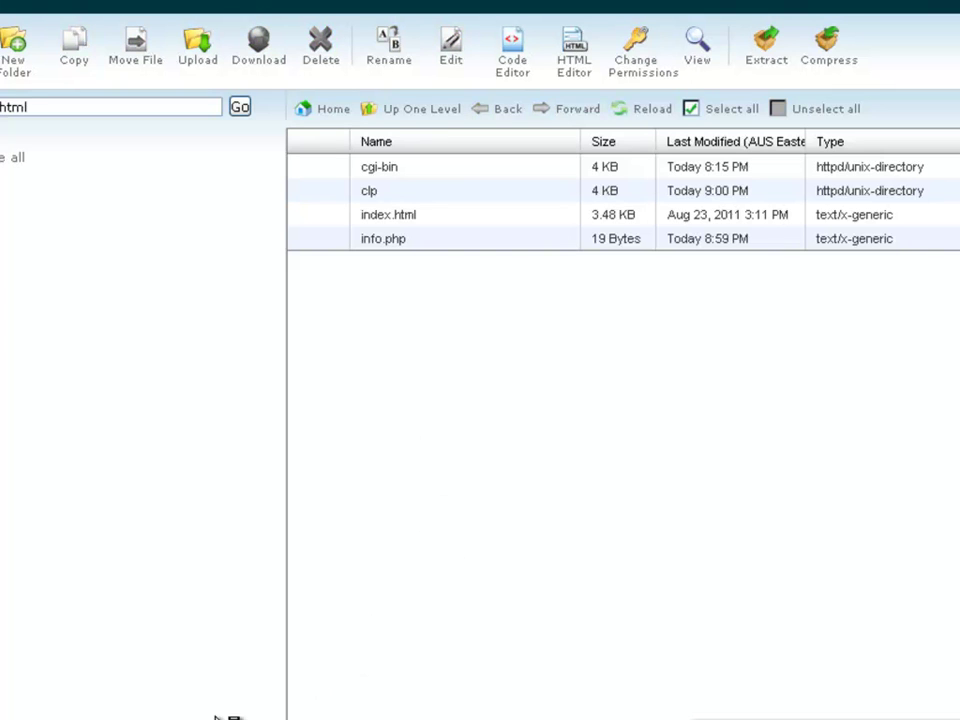
double_click(373, 205)
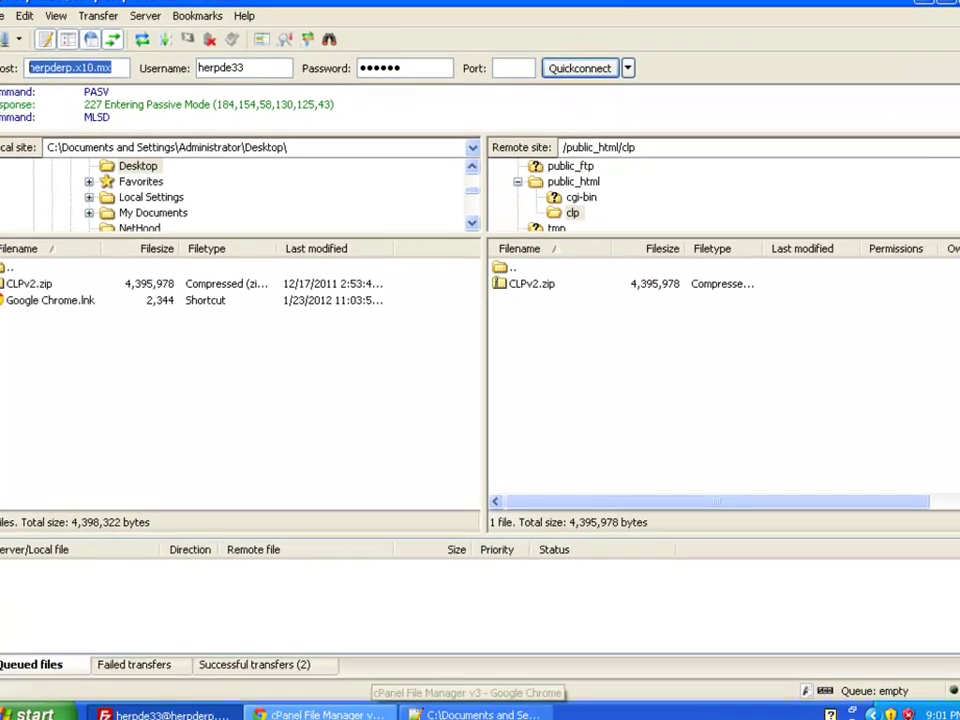
left_click(335, 707)
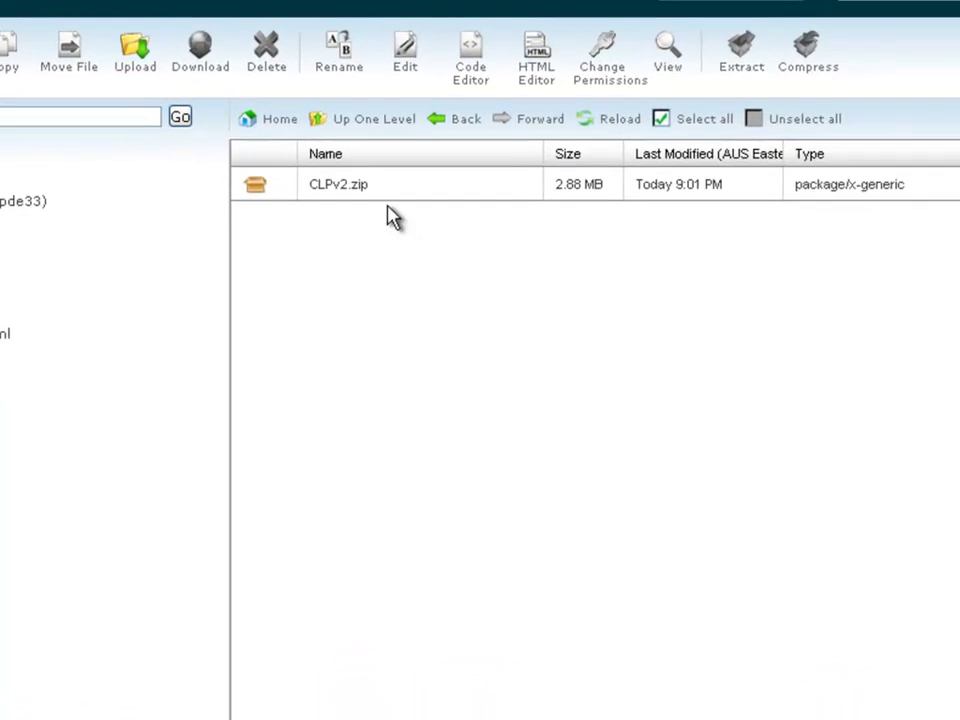
Step: Reload to show the full 4.19 MB CLPv2.zip, then extract it into /public_html/clp
left_click(432, 228)
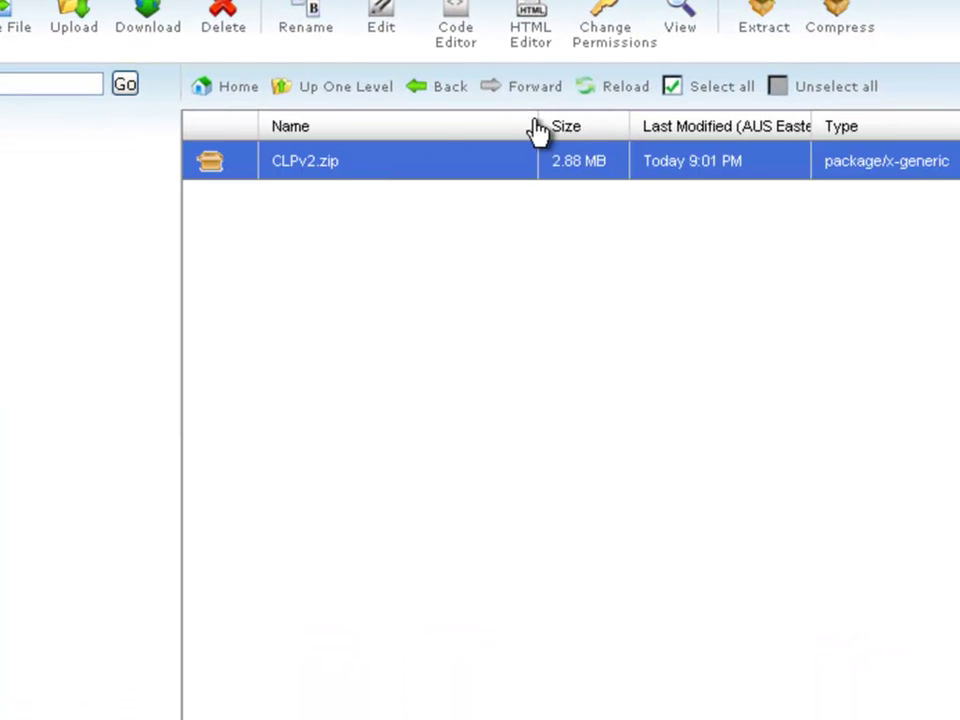
left_click(608, 90)
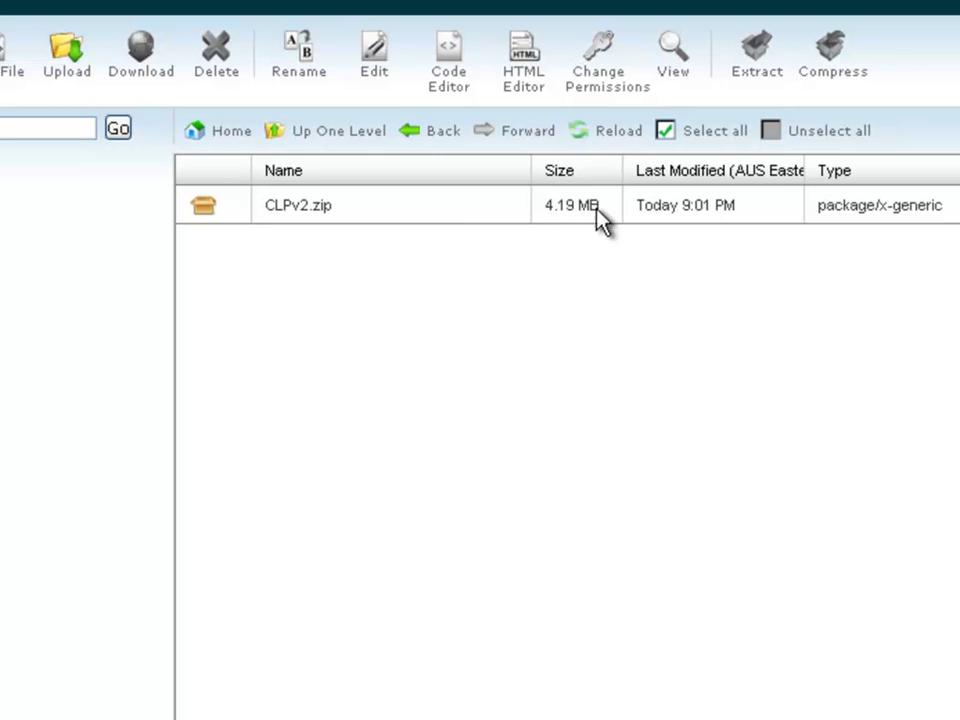
left_click(410, 212)
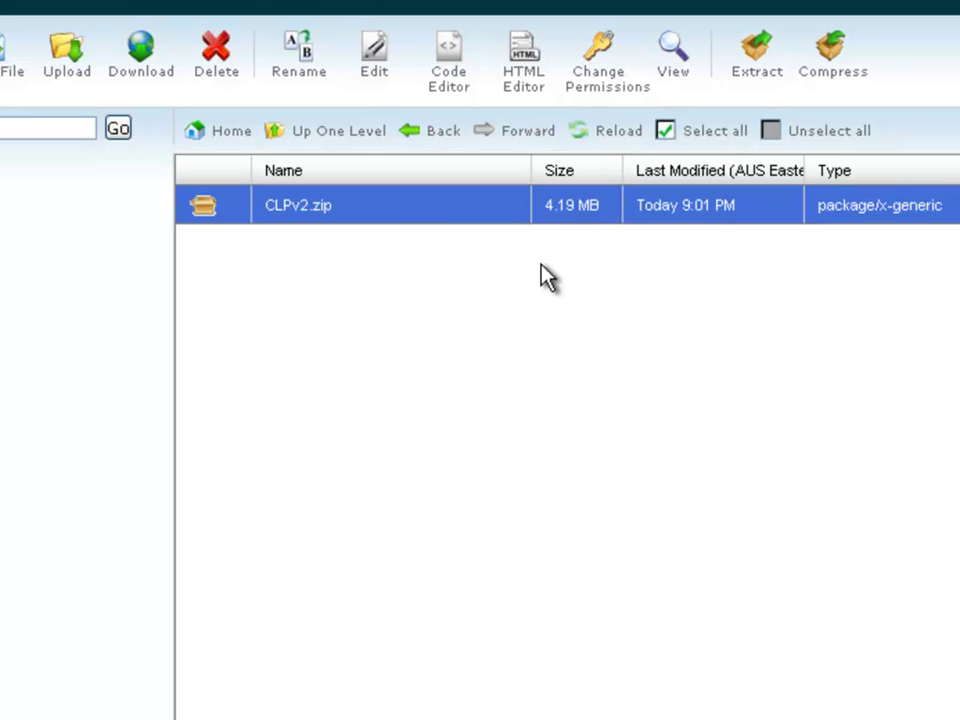
left_click(760, 60)
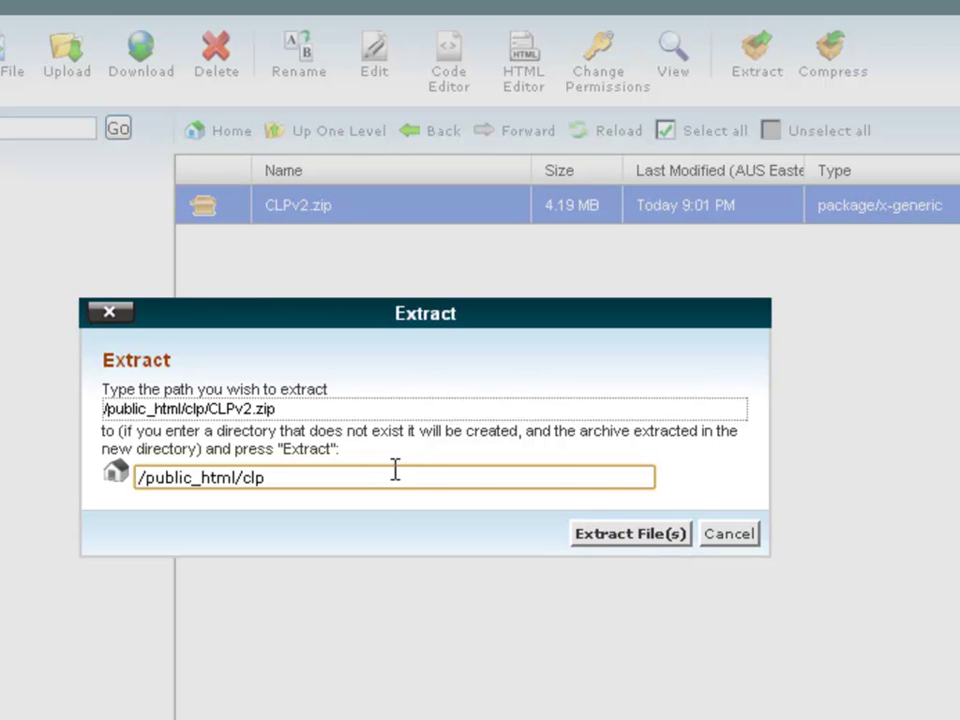
left_click(613, 537)
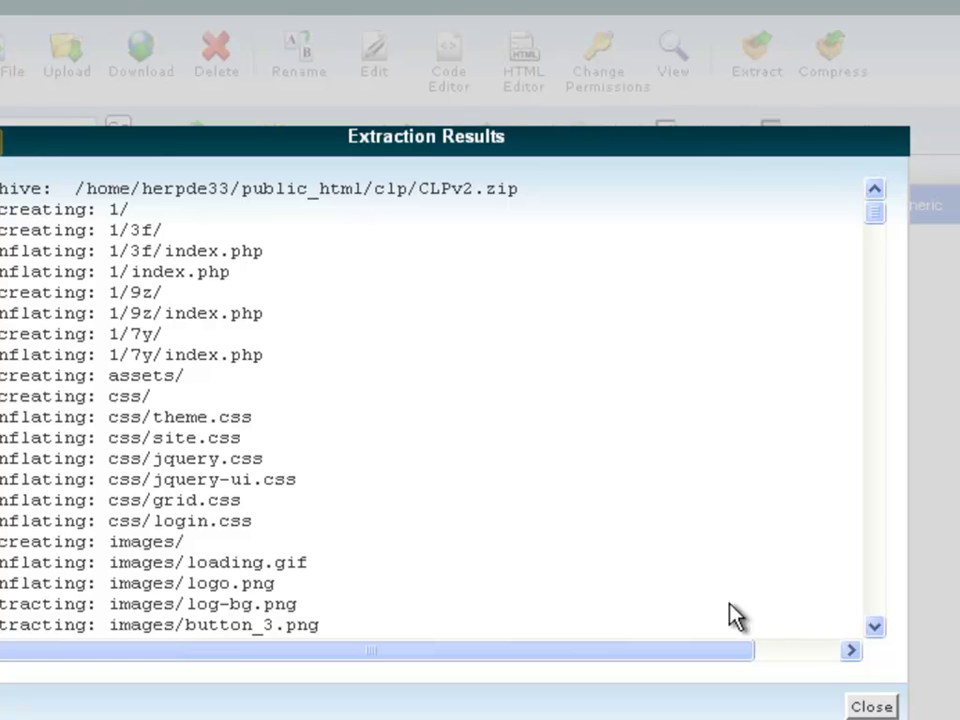
left_click(870, 707)
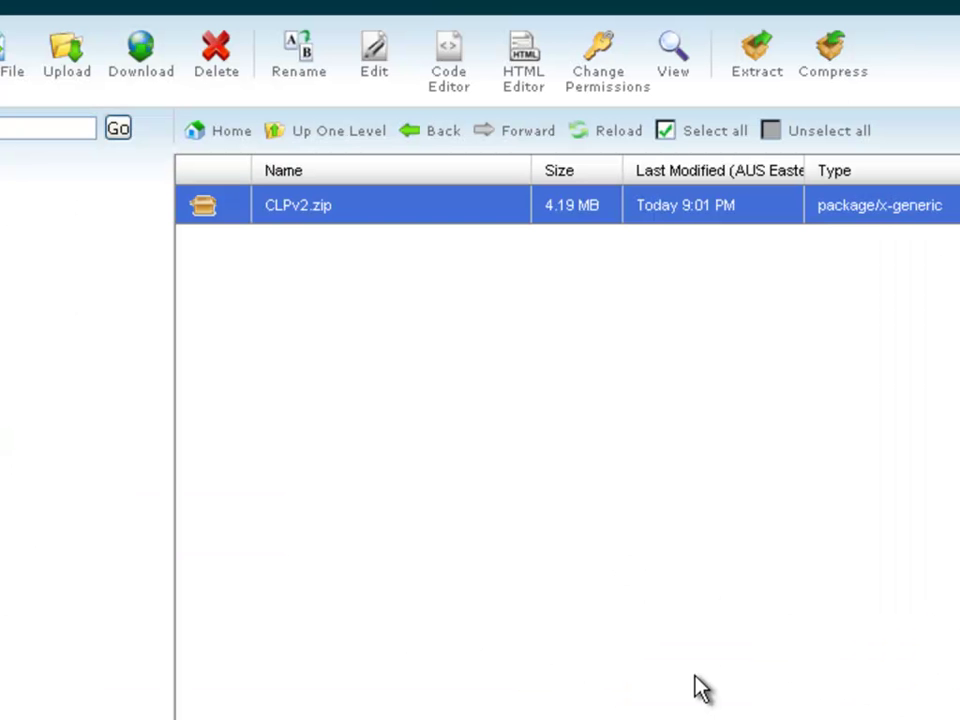
Step: Reload the listing and delete CLPv2.zip from /public_html/clp
left_click(607, 137)
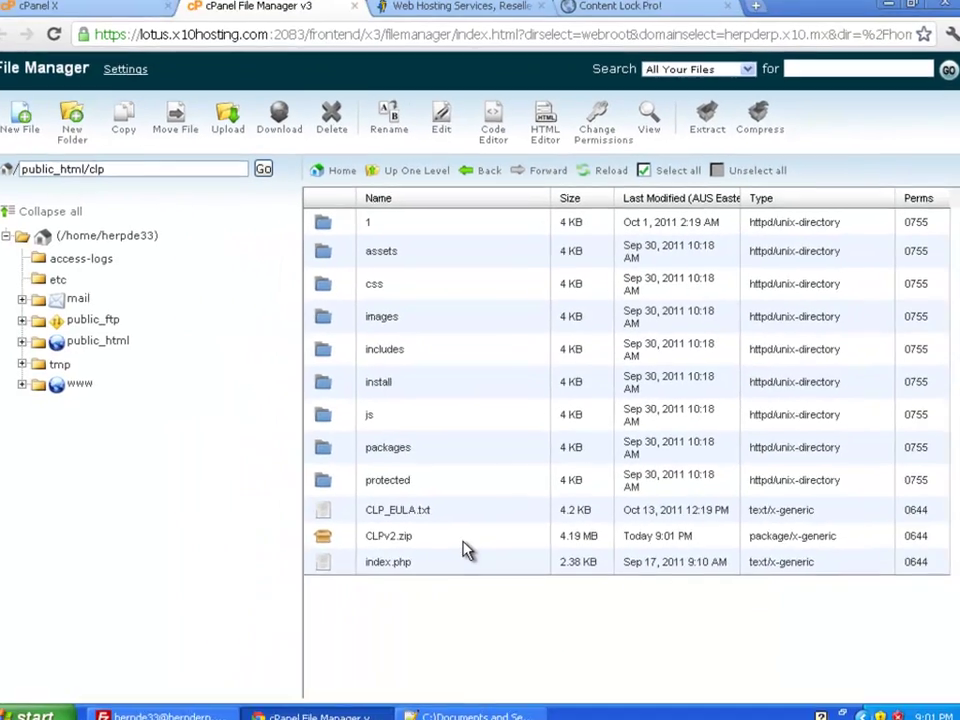
left_click(463, 541)
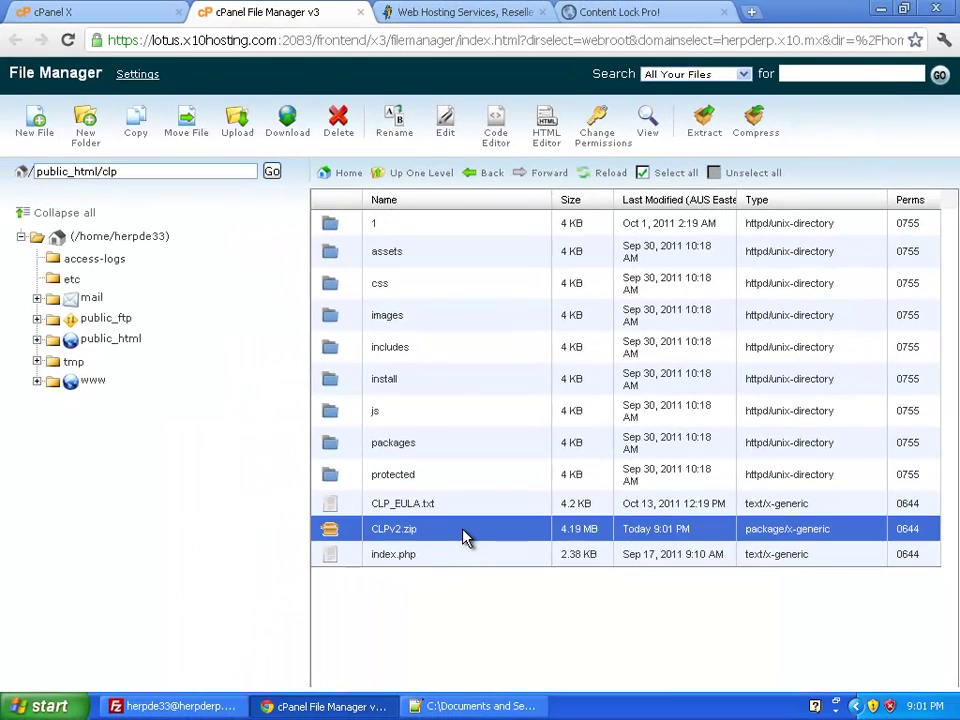
left_click(338, 122)
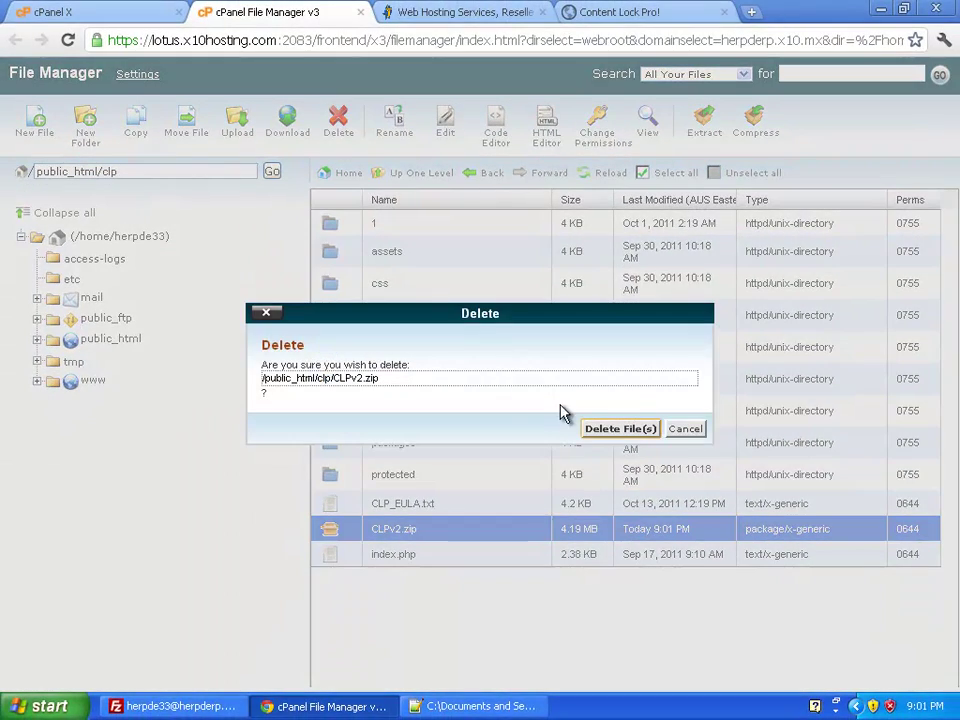
left_click(612, 428)
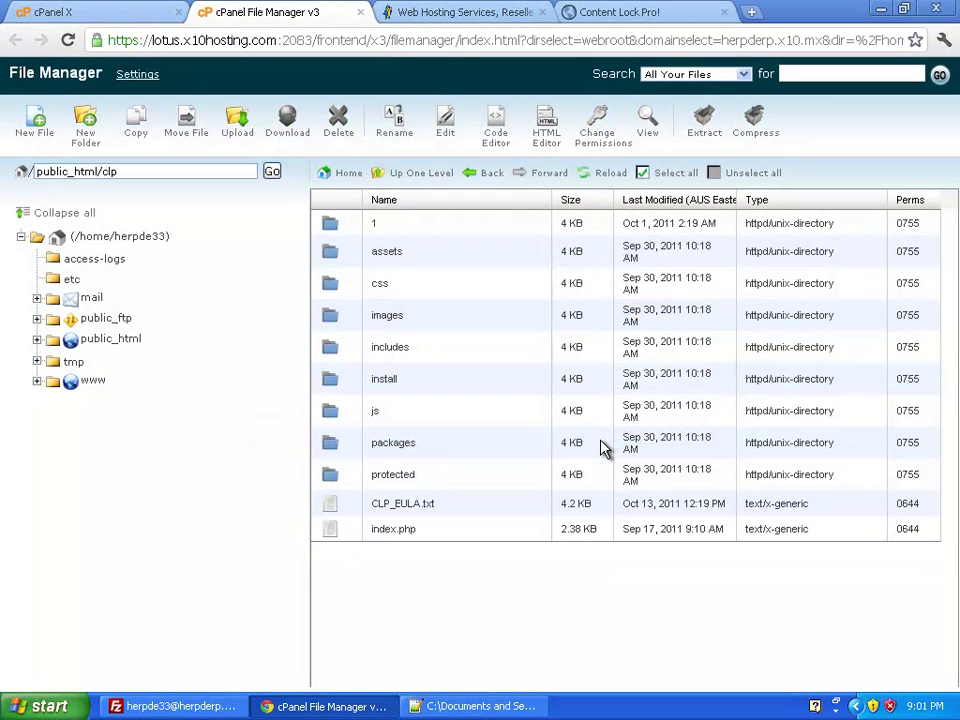
Step: In MySQL Databases, create the database clp, giving herpde33_clp
left_click(118, 16)
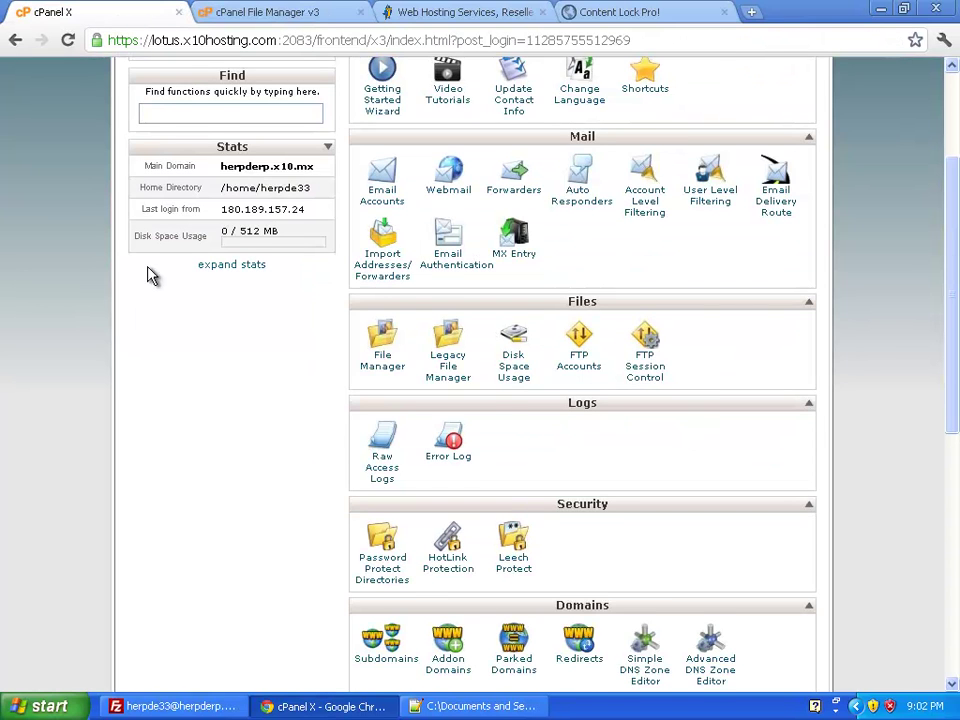
scroll(150, 315, "down", 4)
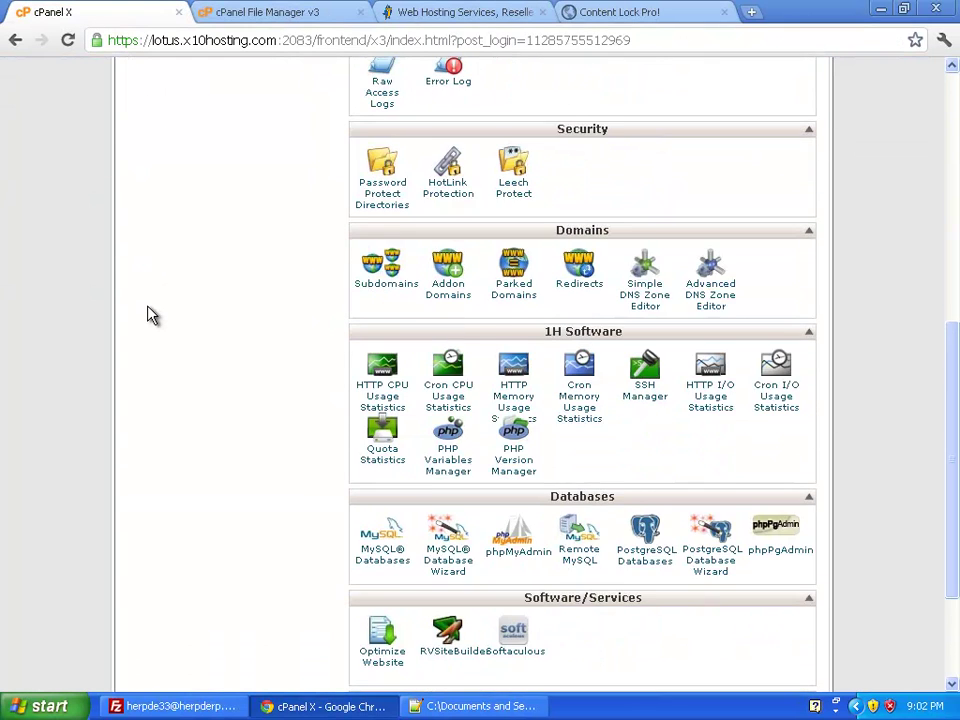
scroll(150, 315, "down", 1)
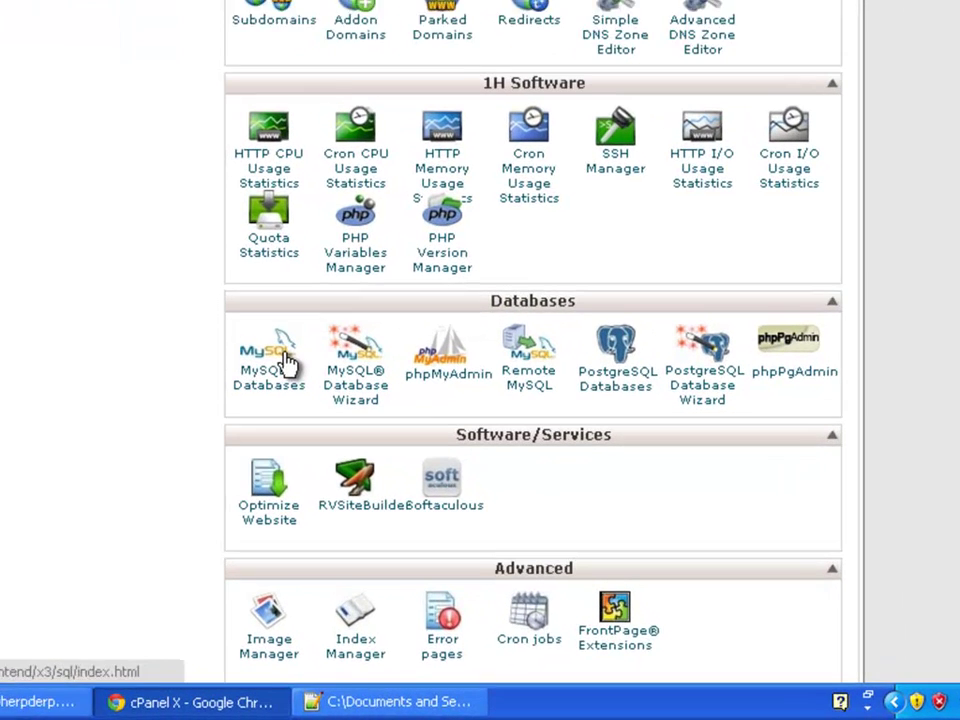
left_click(285, 358)
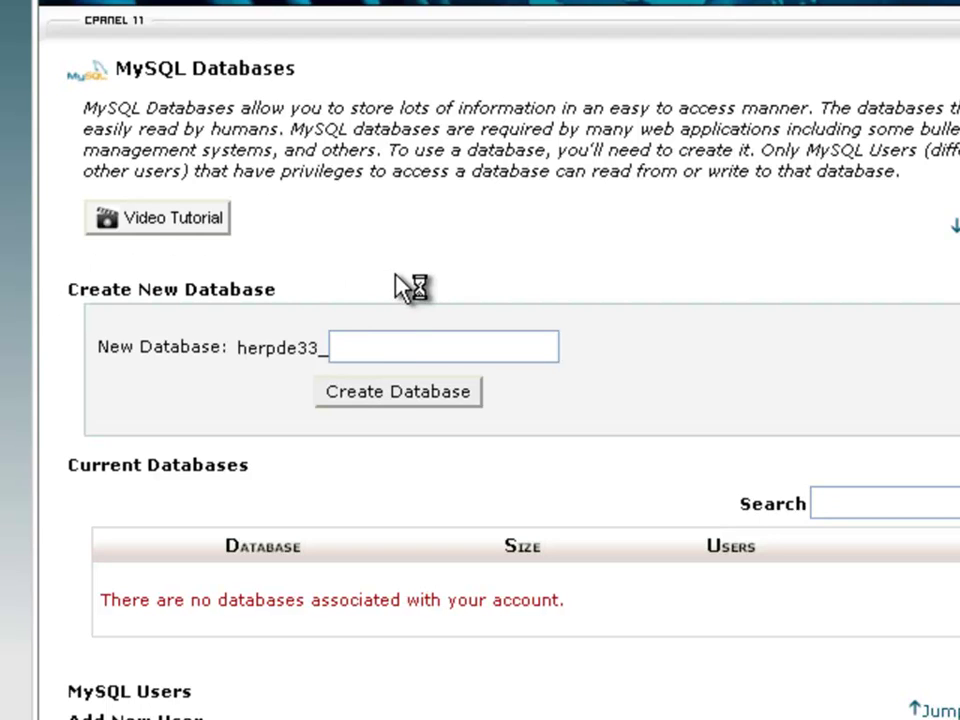
left_click(386, 344)
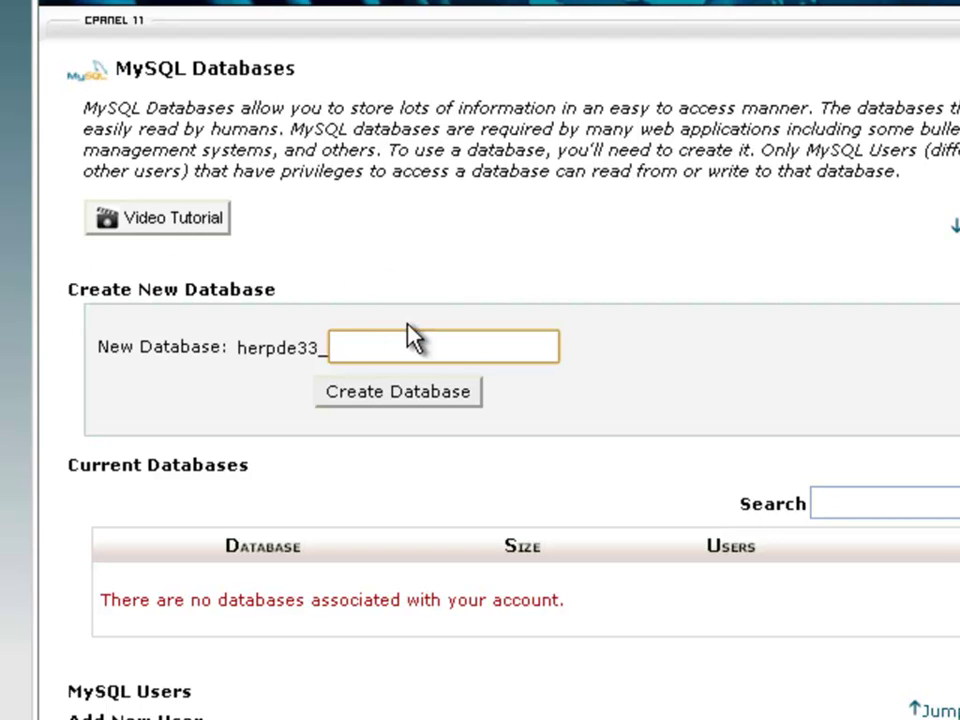
type("clp")
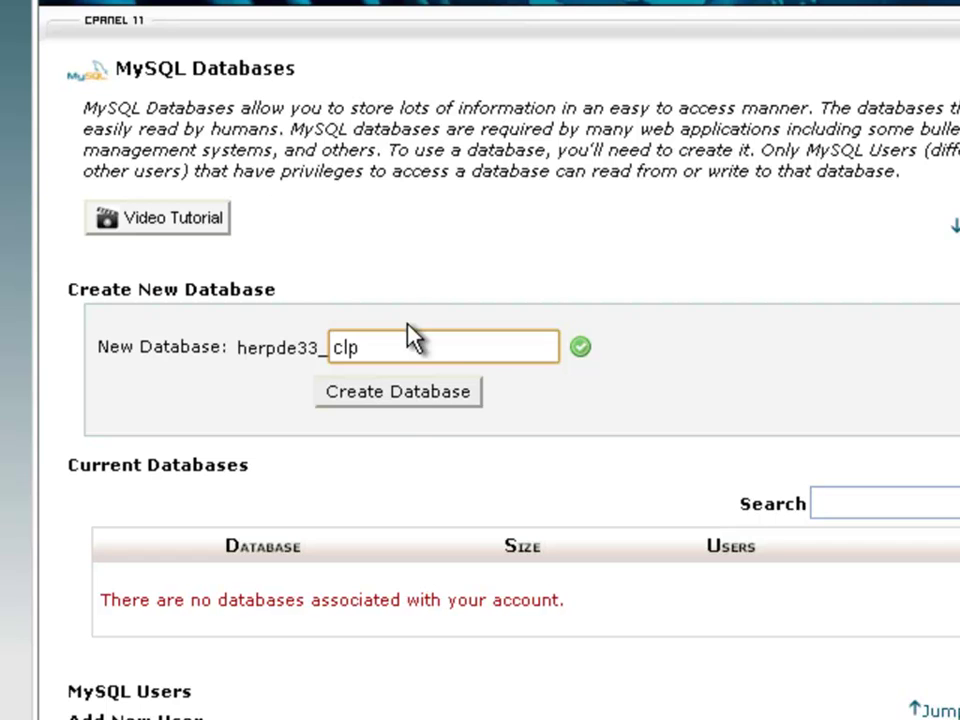
left_click(420, 395)
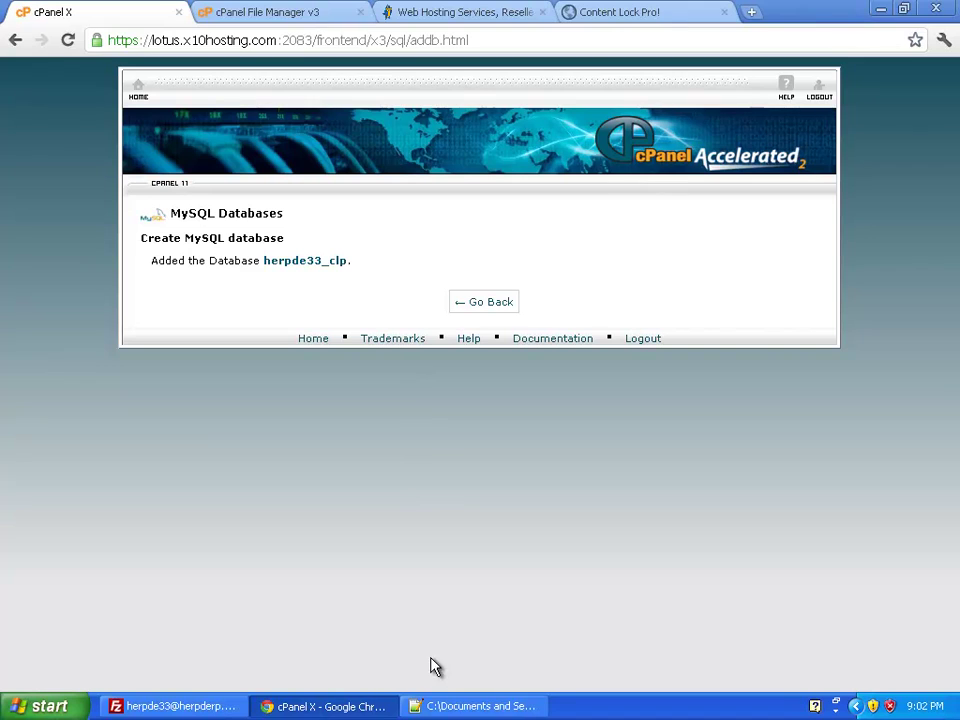
Step: Record 'Database Name: herpde33_clp' in a new Notepad++ note, then go back to MySQL Databases
left_click(442, 707)
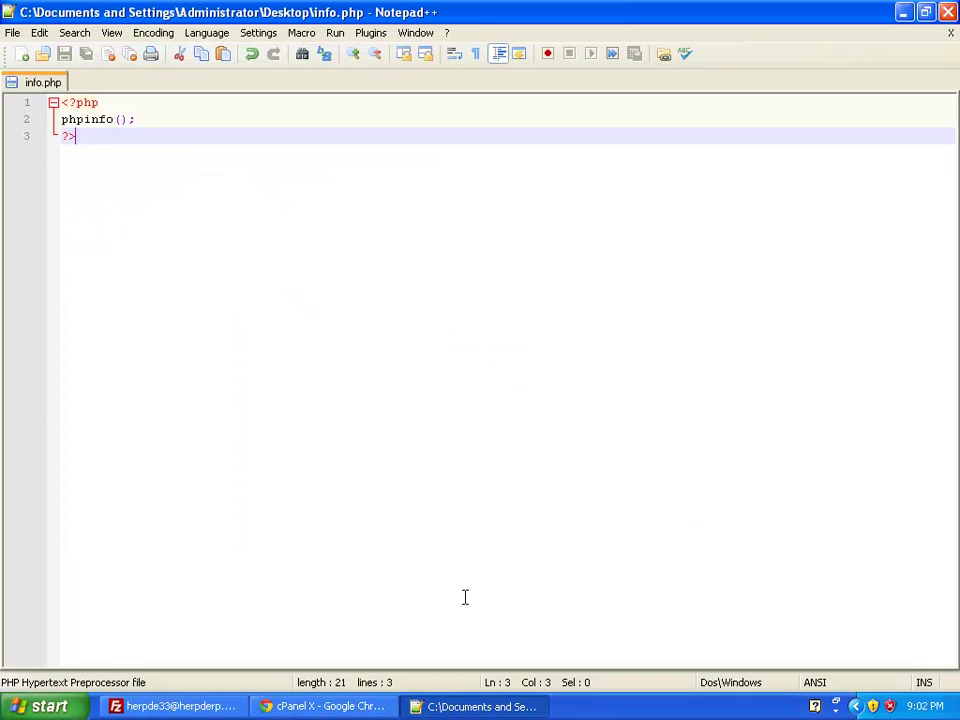
left_click(26, 58)
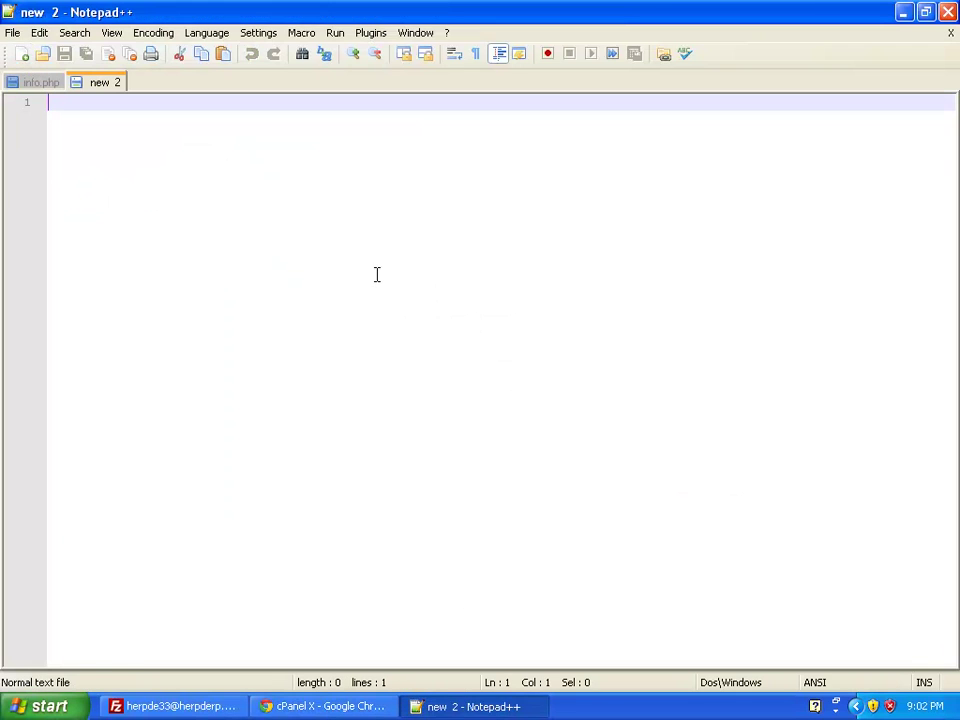
type("c")
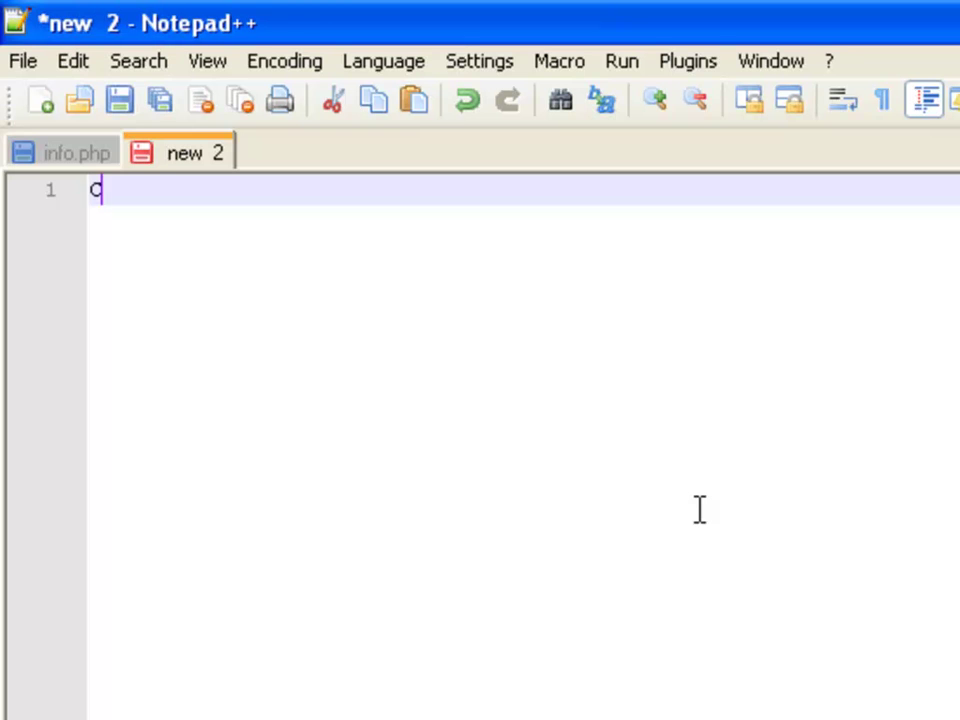
type("atabase Name:")
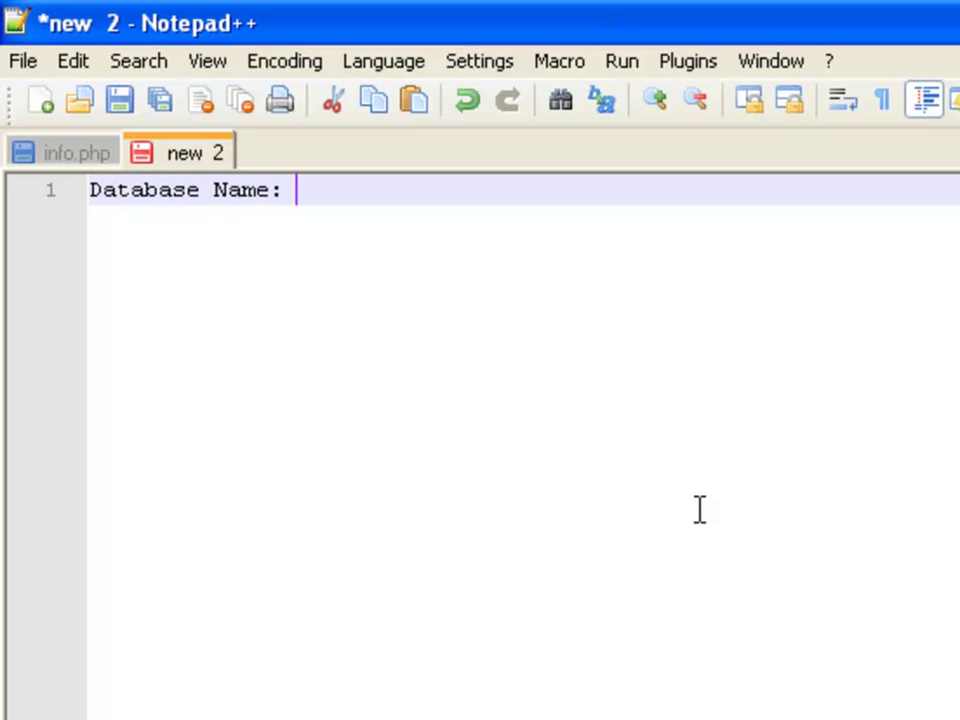
key("alt+Tab")
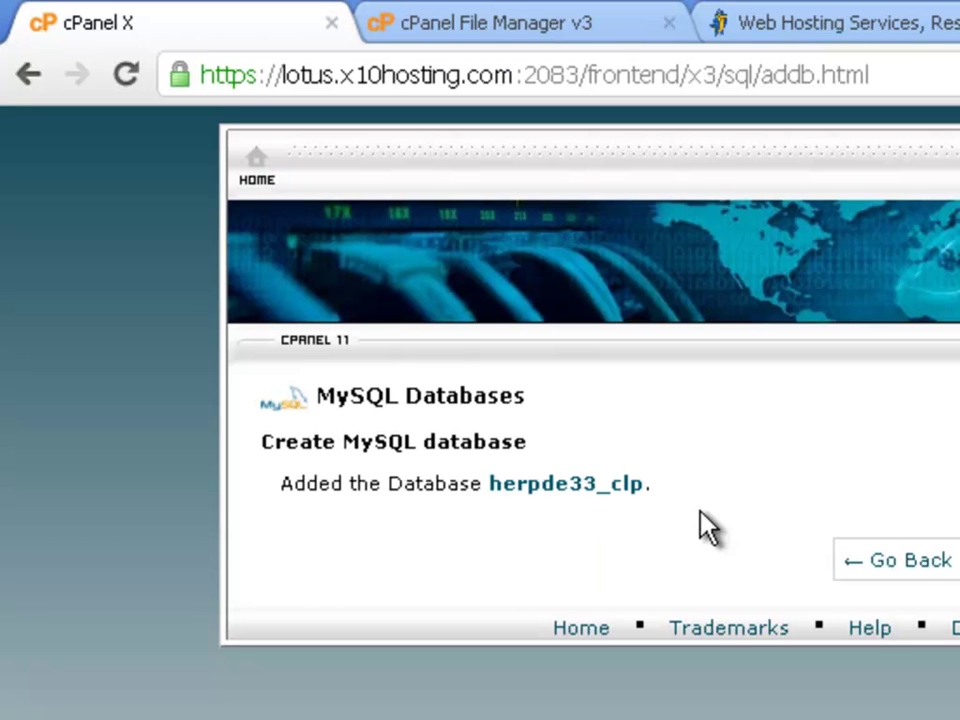
left_click_drag(523, 499, 489, 490)
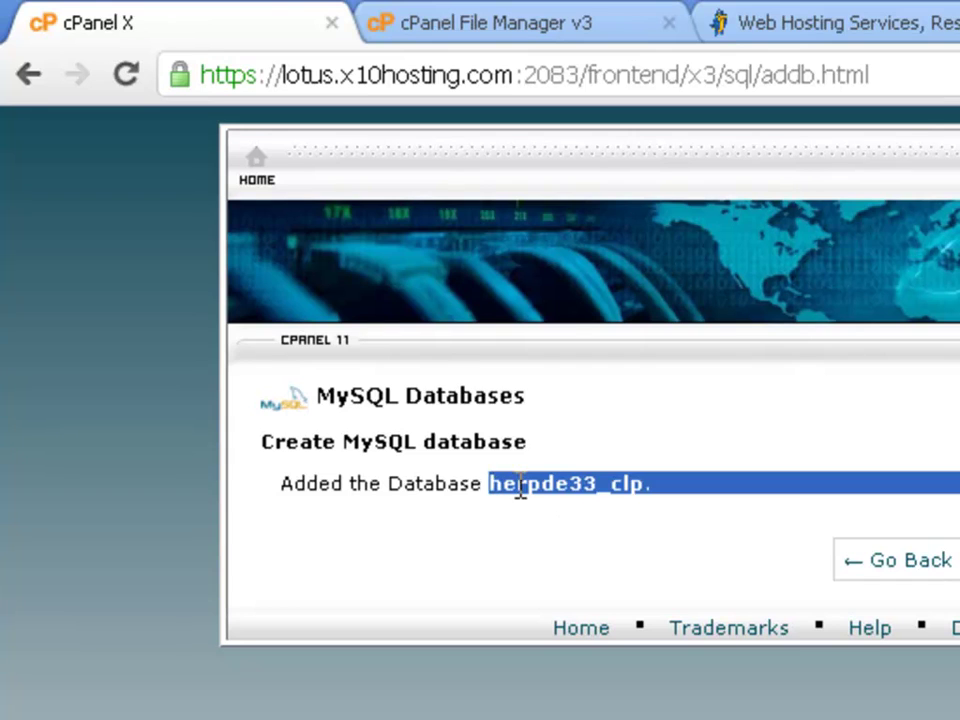
key("ctrl+c")
key("alt+Tab")
key("ctrl+v")
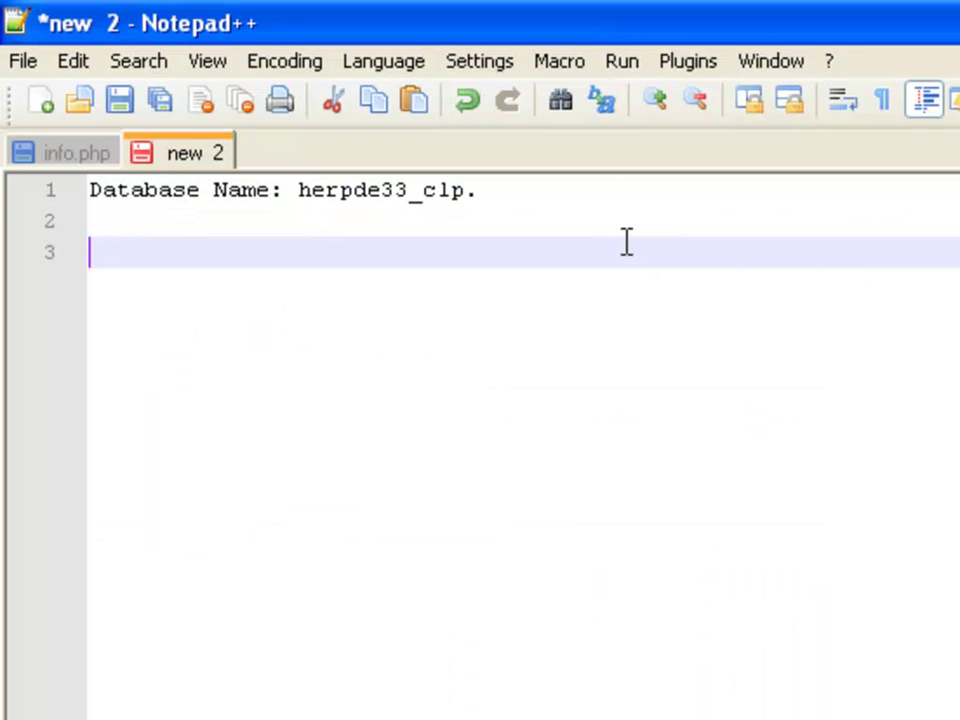
key("BackSpace")
key("BackSpace")
key("BackSpace")
key("Return")
key("alt+Tab")
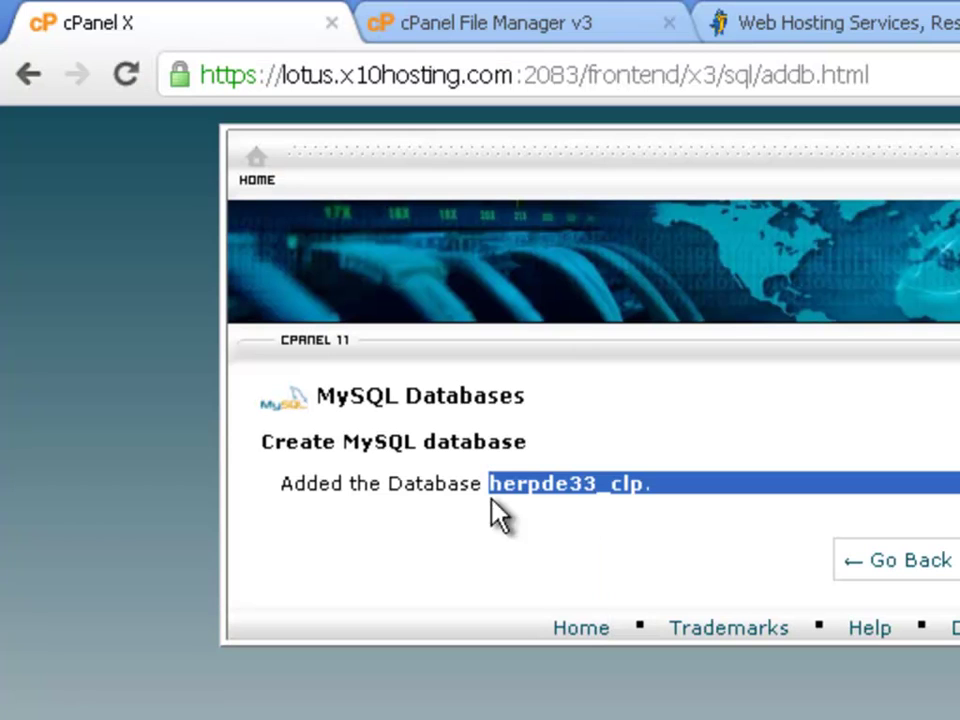
left_click(928, 563)
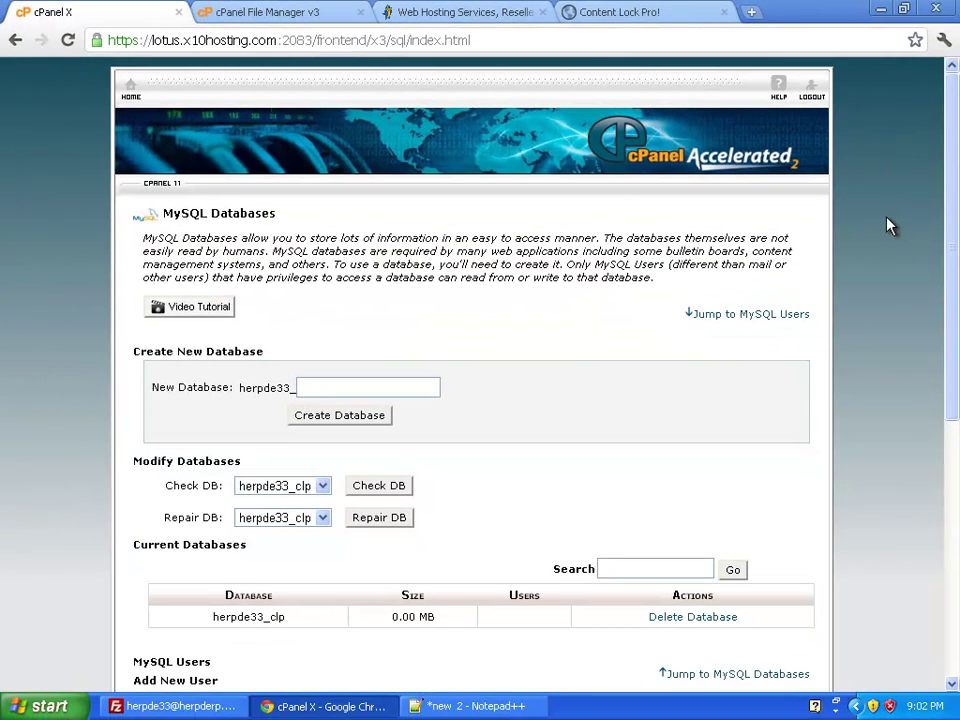
Step: Add the MySQL user clpuser (herpde33_clpuser) with a password entered twice
scroll(889, 228, "down", 3)
left_click(384, 516)
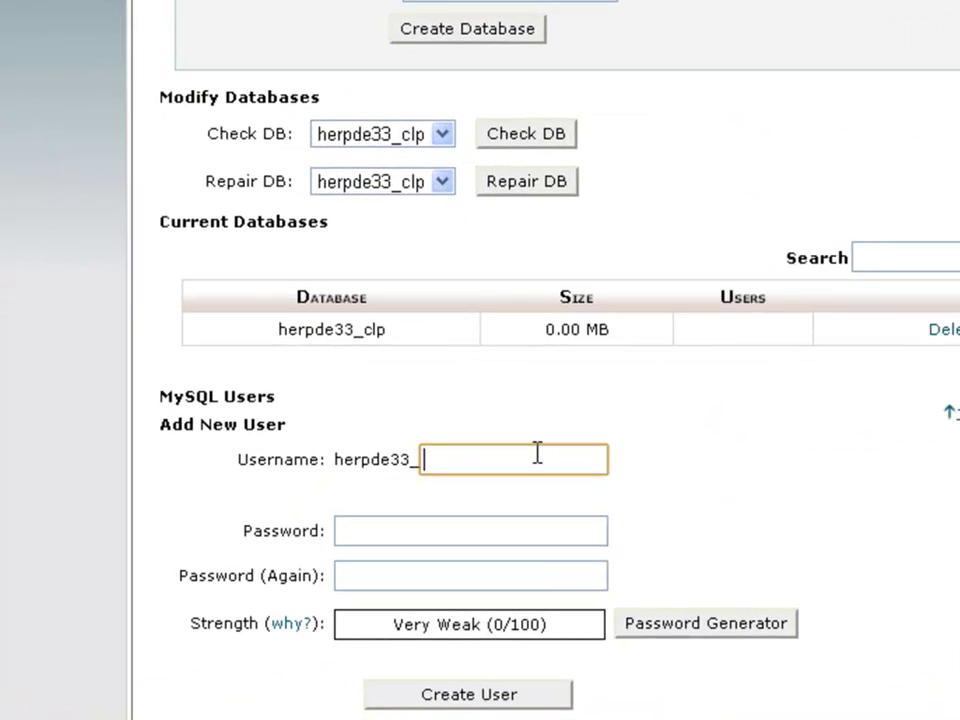
type("clpuser")
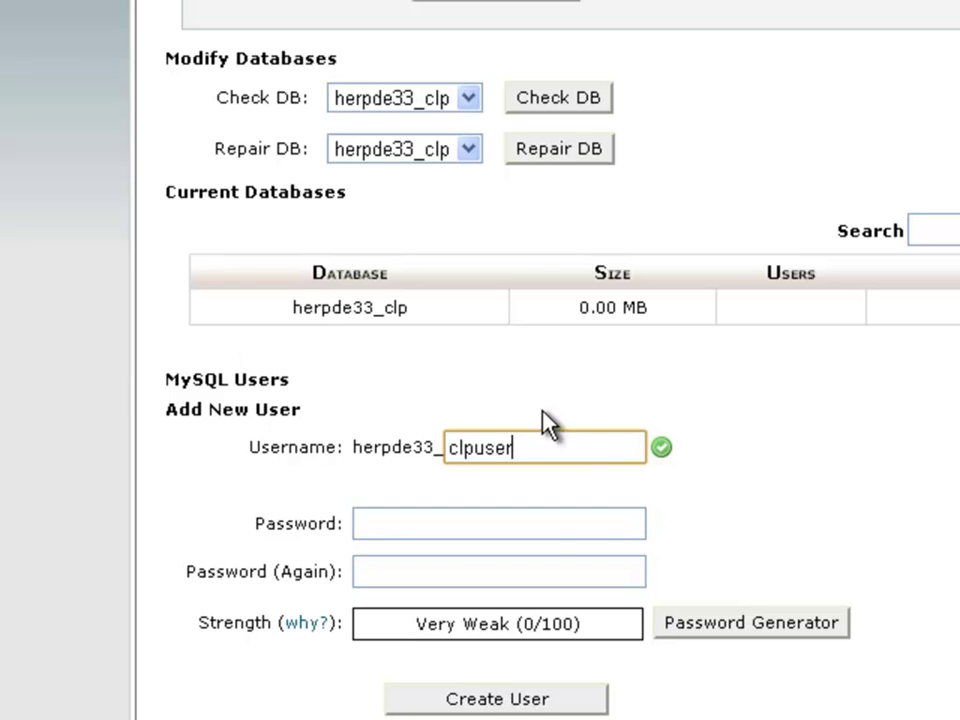
left_click(555, 530)
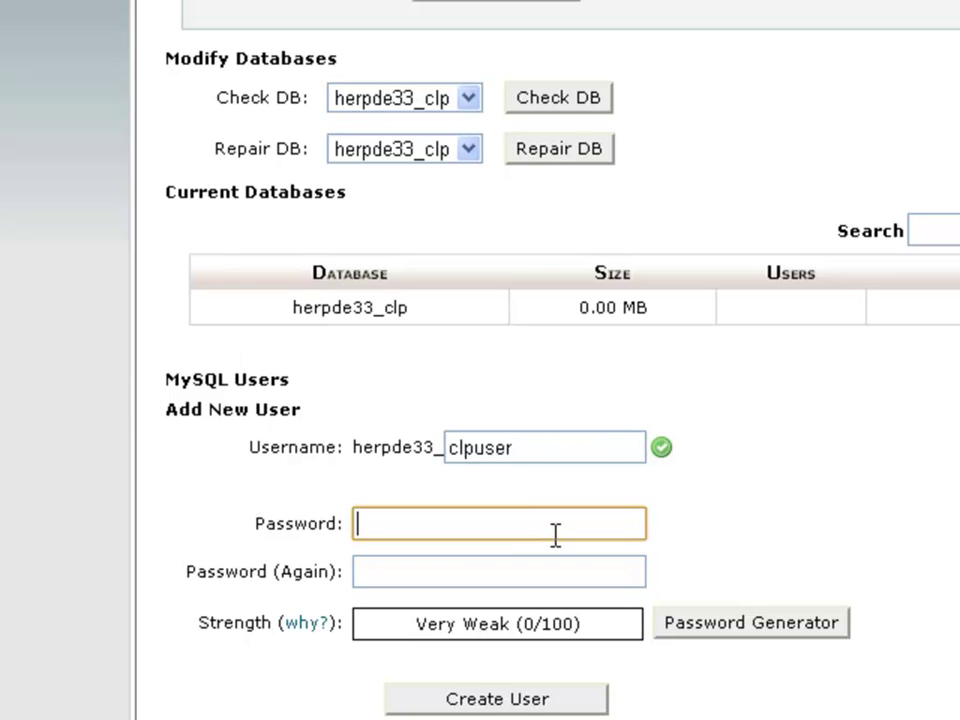
type("password")
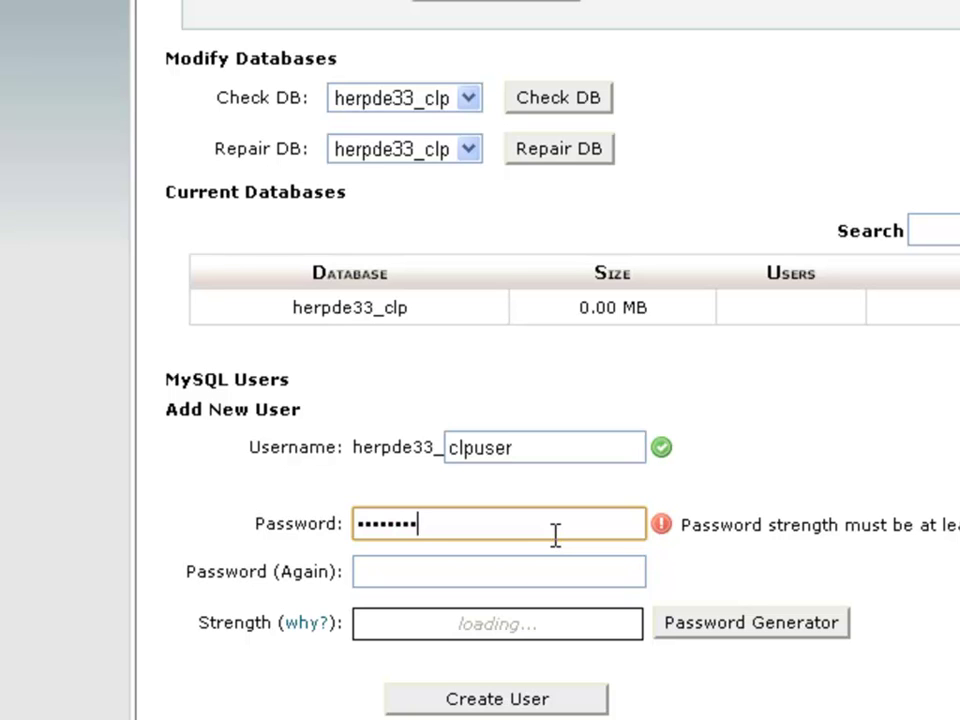
type("1")
key("Tab")
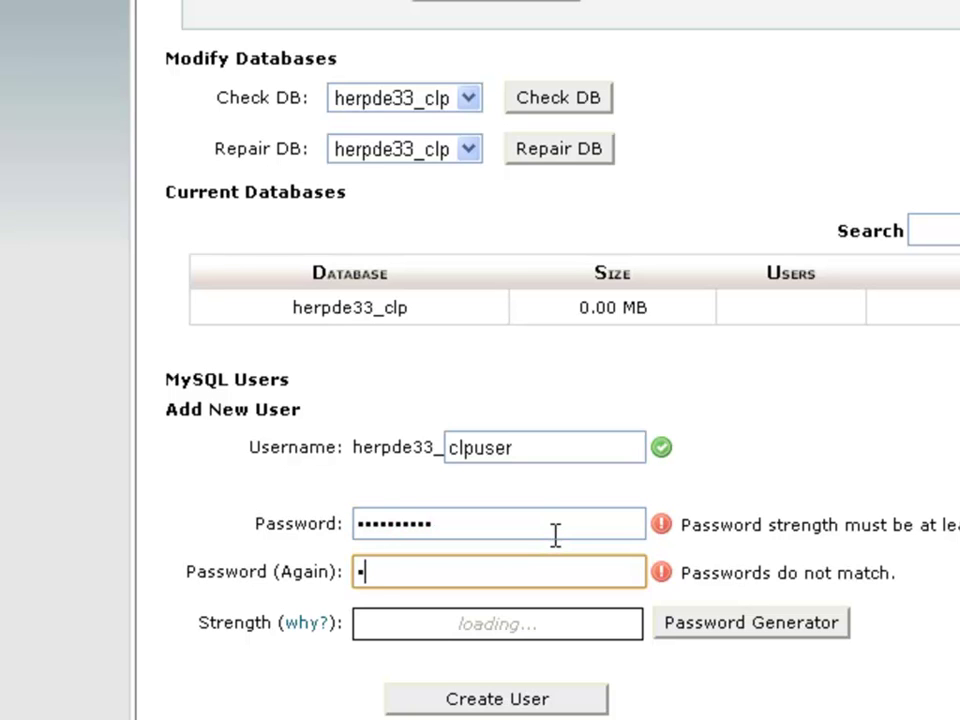
type("password1")
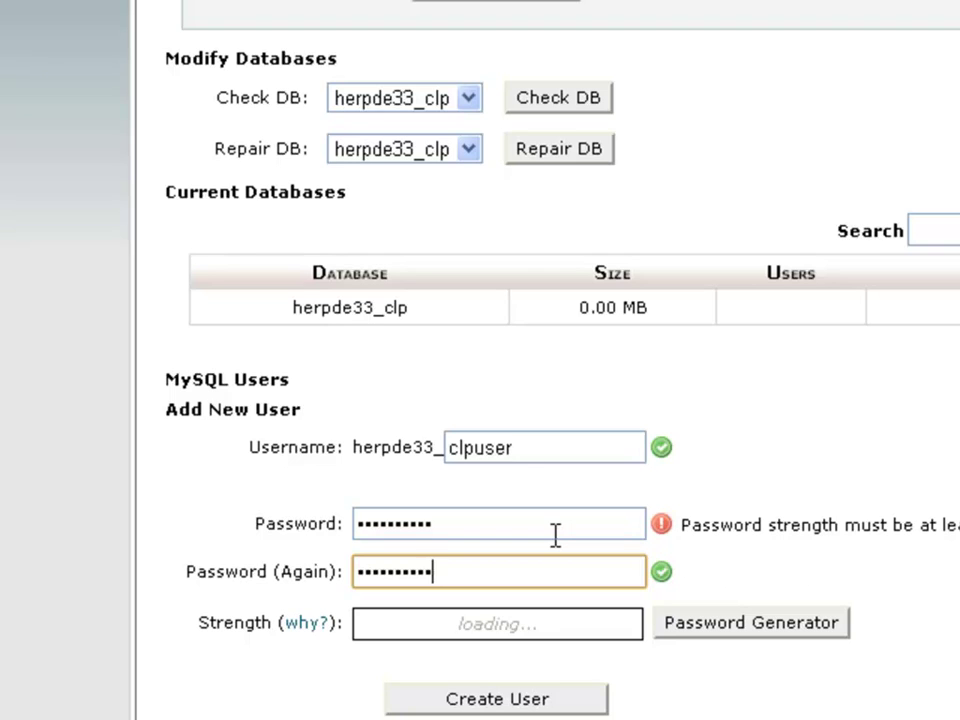
scroll(557, 570, "down", 3)
left_click(550, 572)
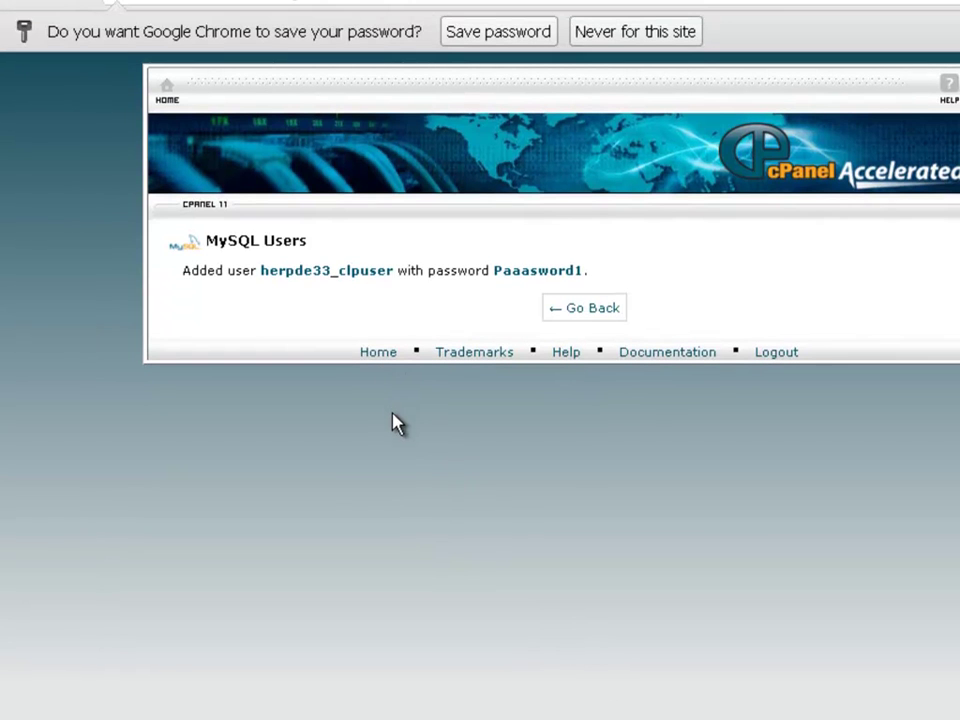
Step: Add the Database User and database password lines to the Notepad++ notes
left_click(611, 716)
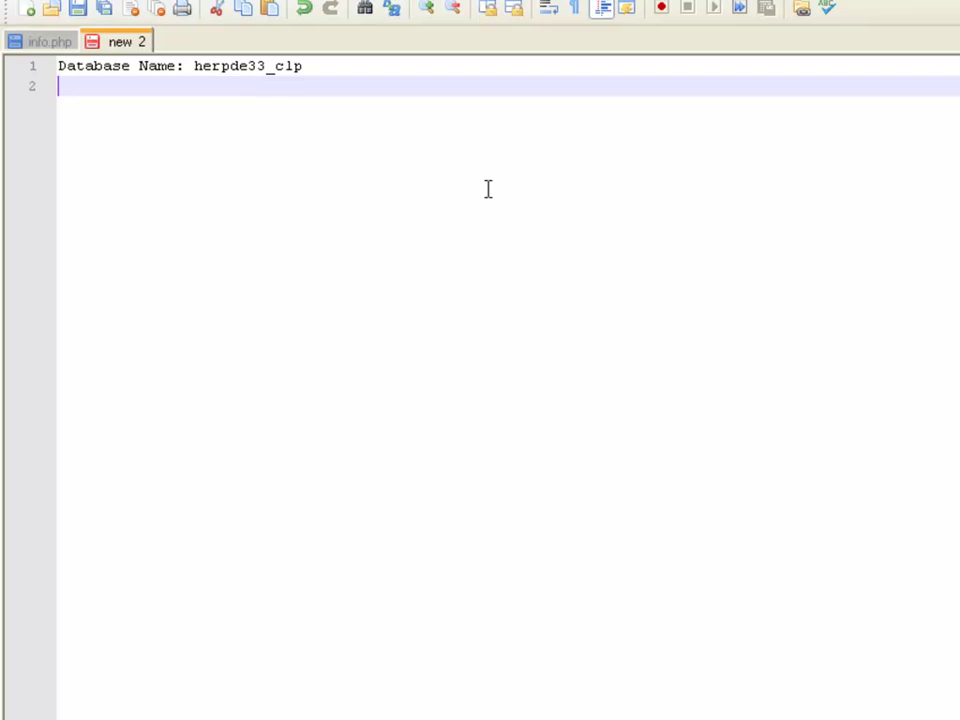
type("abase Us")
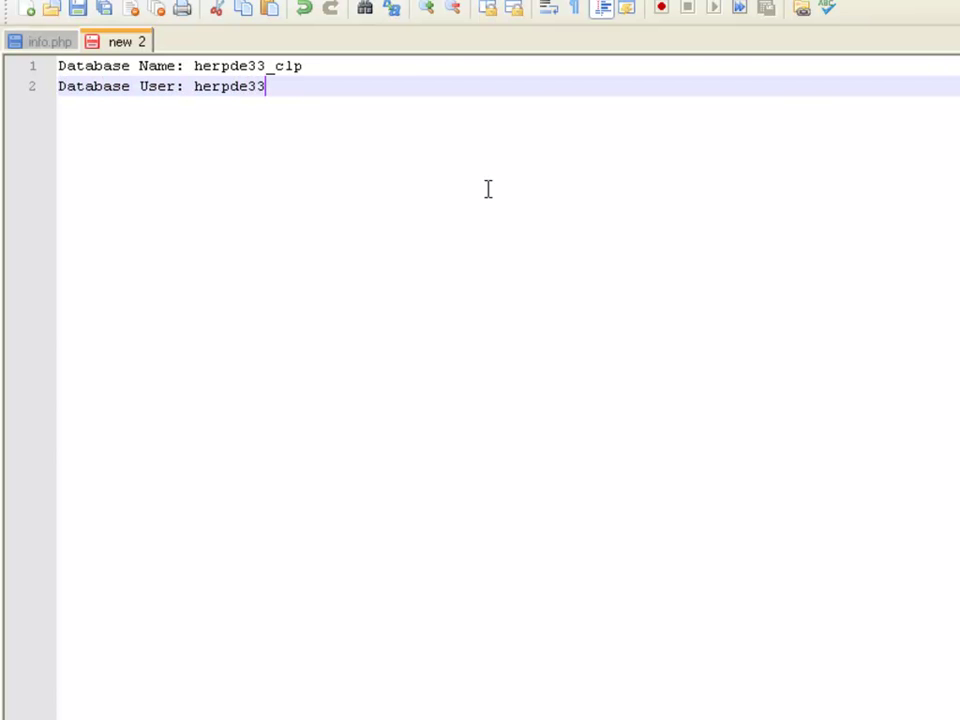
type("er")
key("Return")
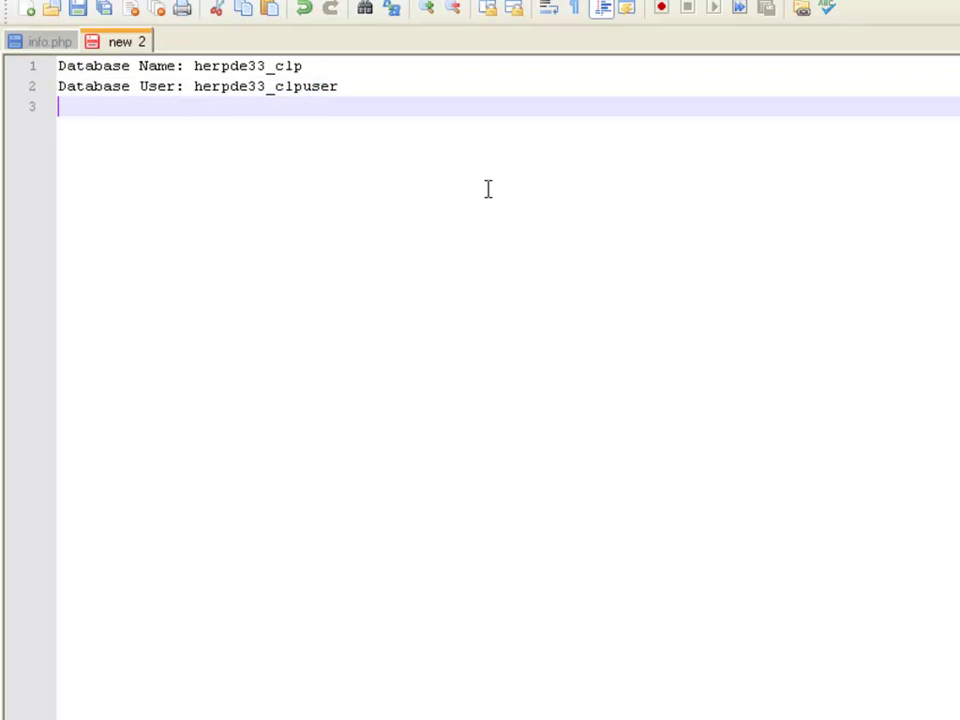
type("Database Password:")
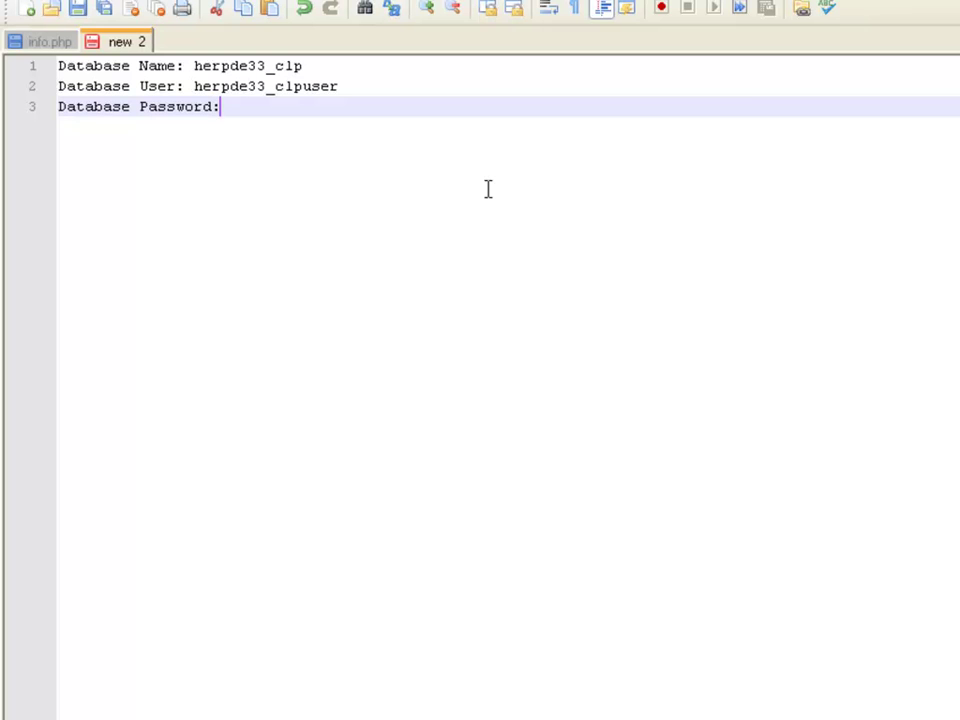
type("1")
key("Return")
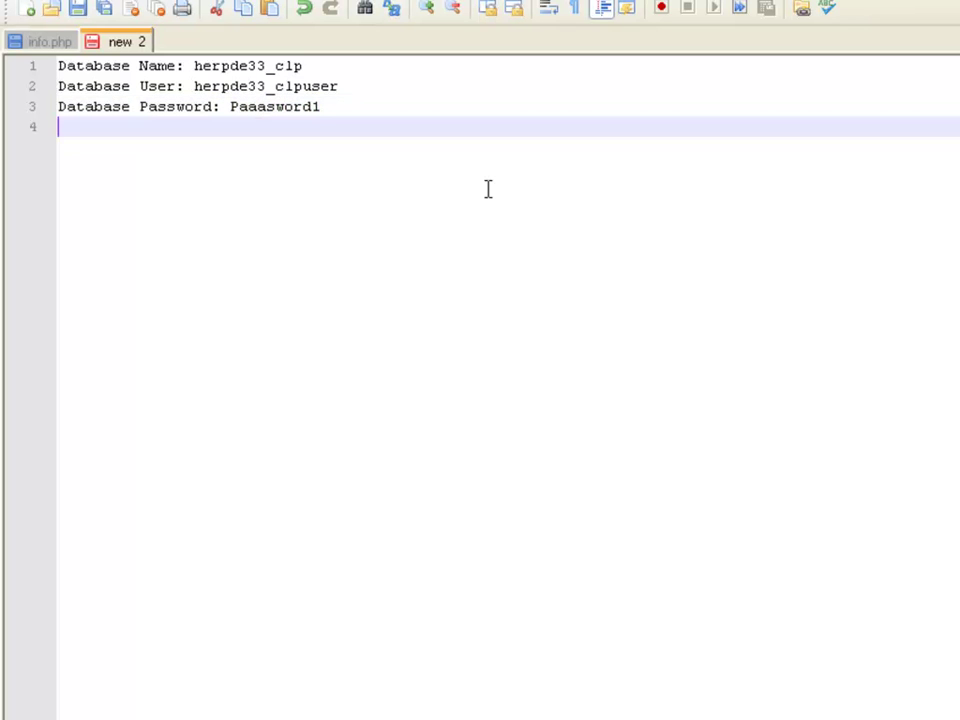
Step: Return Chrome to the MySQL Databases page and add 'Server: localhost' to the notes
key("alt+Tab")
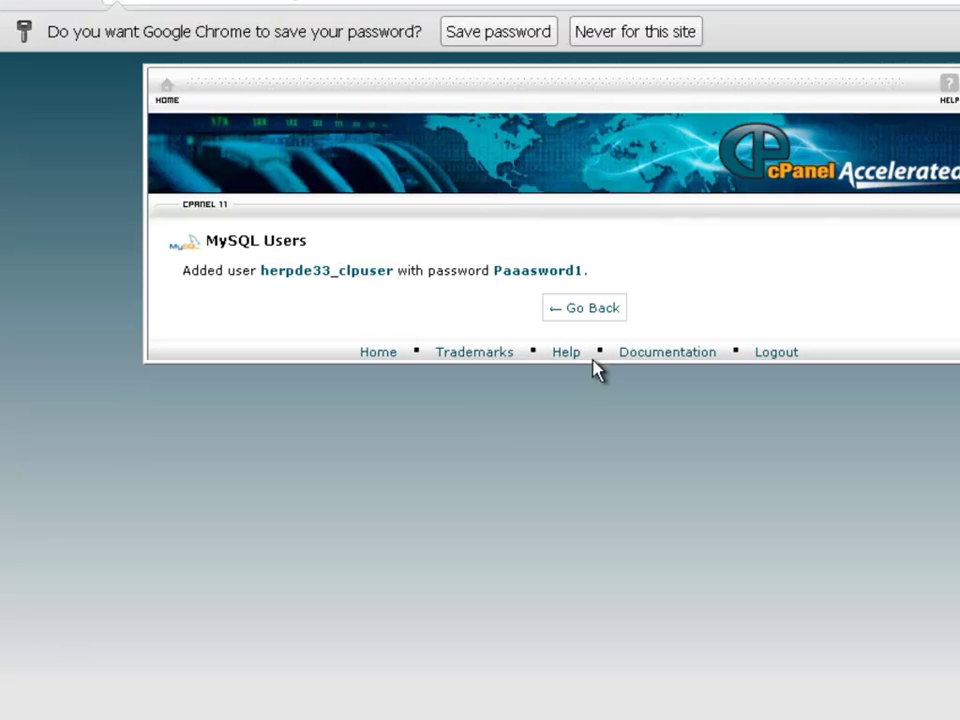
left_click(584, 308)
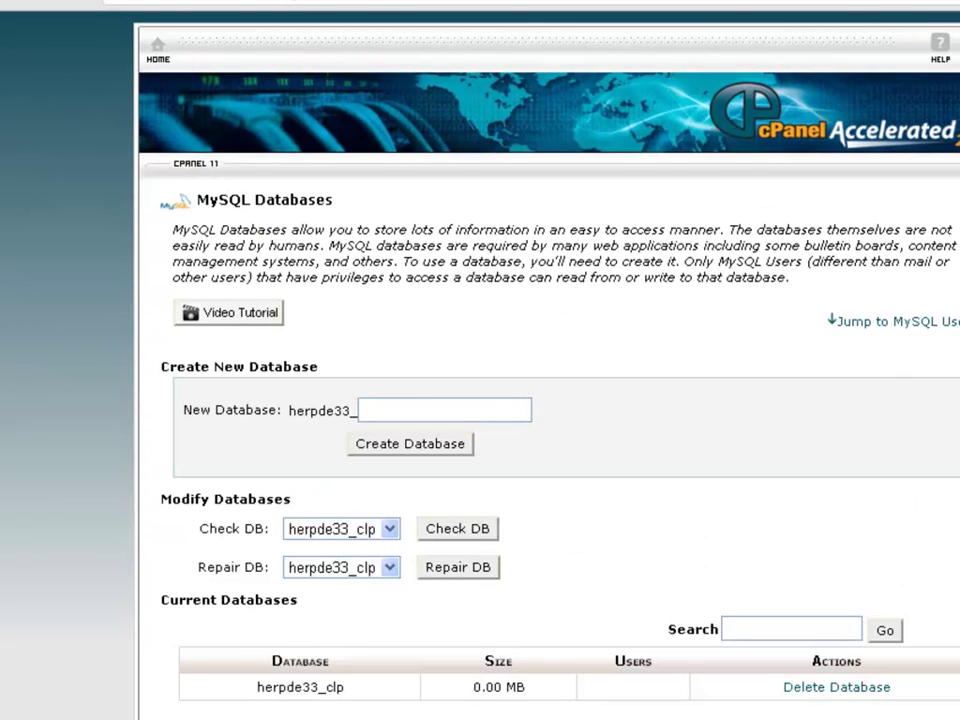
scroll(480, 400, "down", 2)
key("alt+Tab")
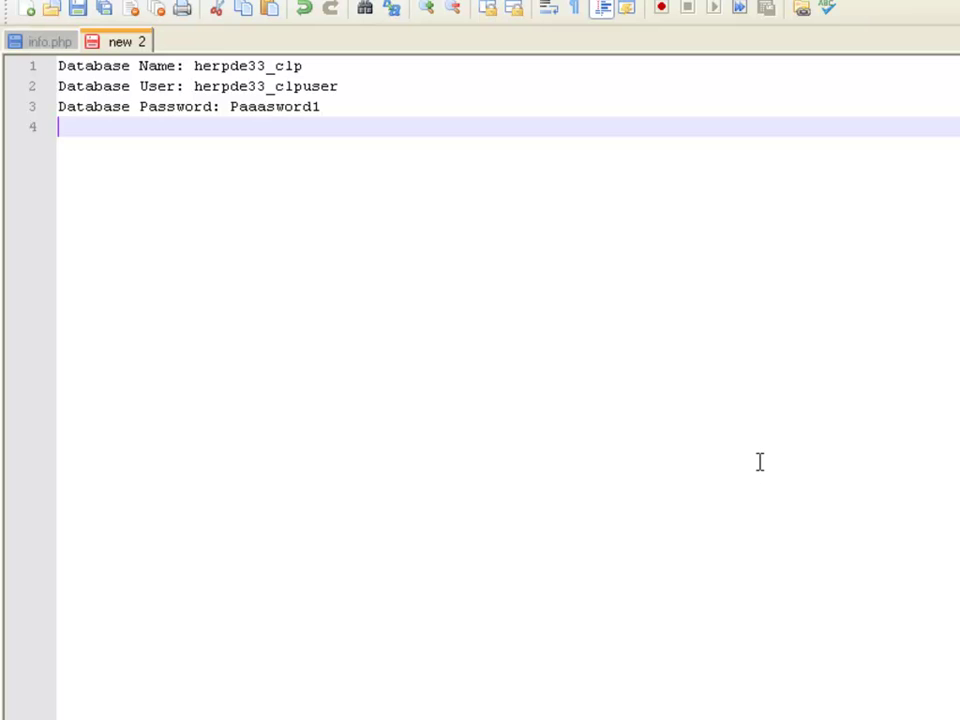
type("Server: localhost")
key("alt+Tab")
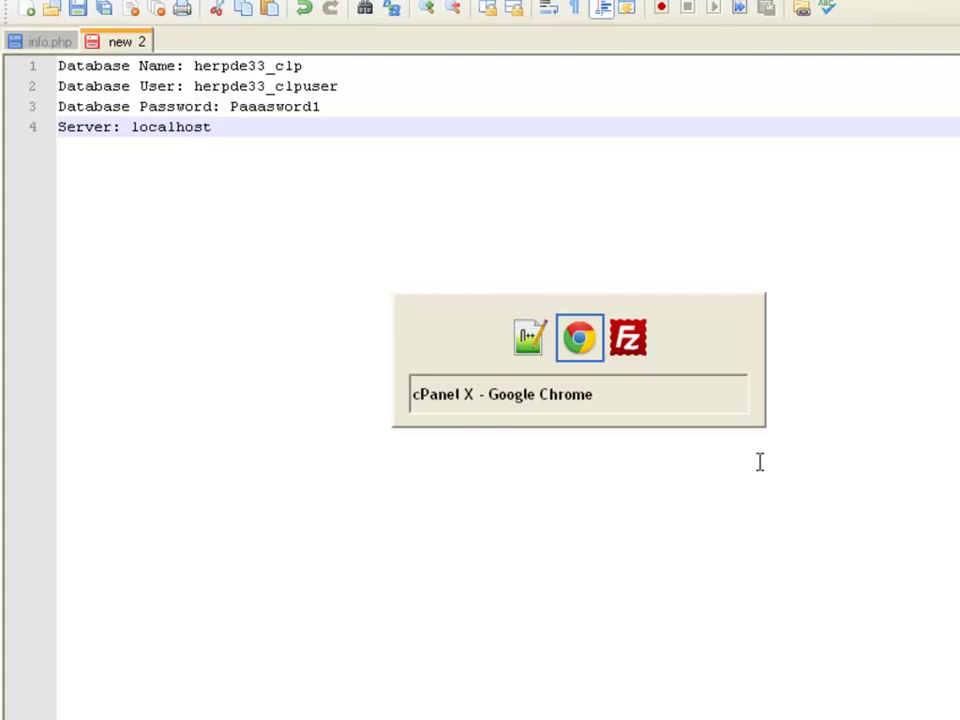
Step: Add user herpde33_clpuser to the herpde33_clp database
scroll(757, 508, "down", 2)
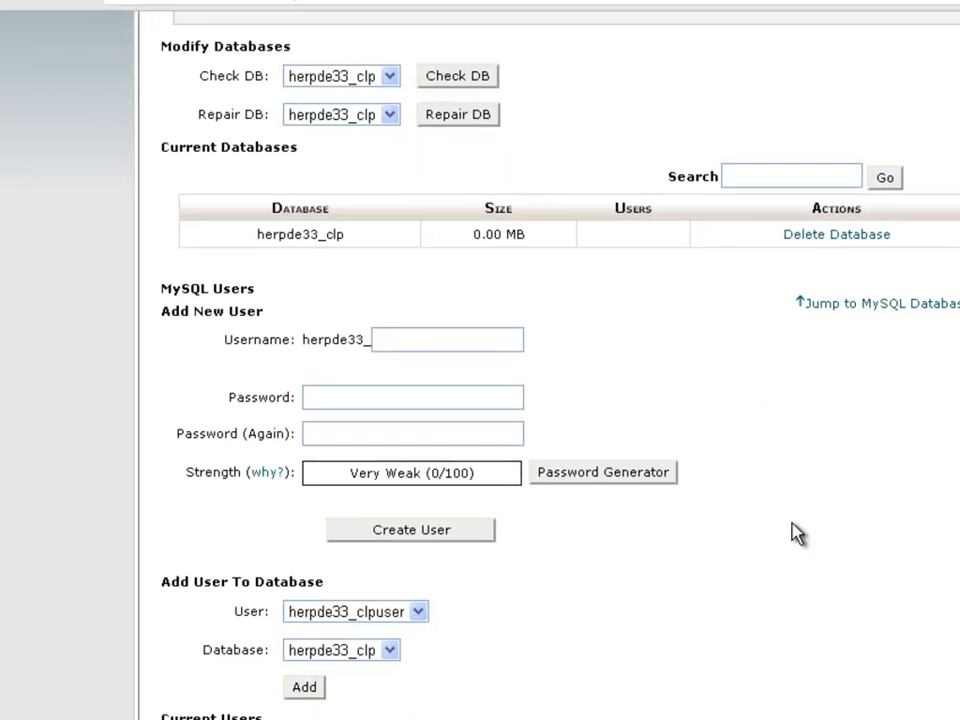
scroll(789, 596, "down", 1)
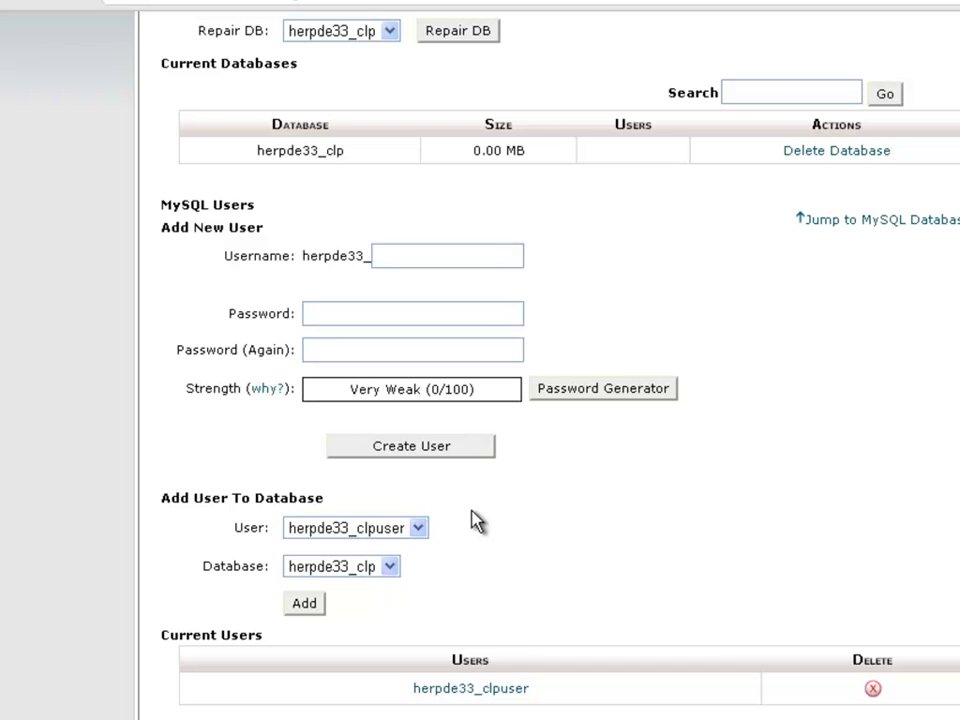
left_click(420, 529)
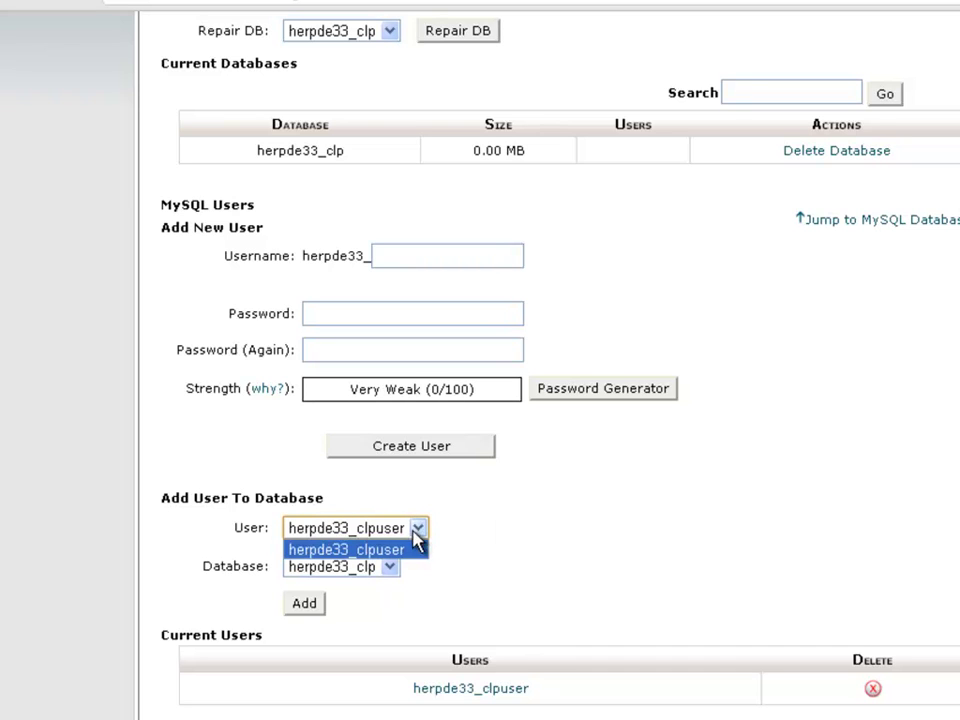
left_click(408, 551)
left_click(388, 567)
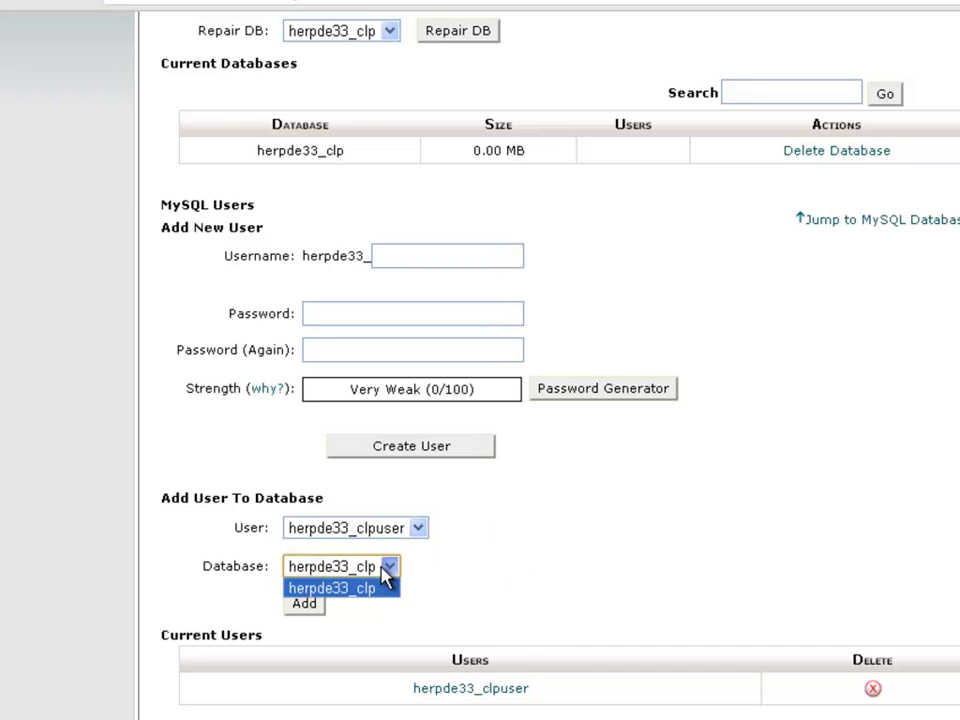
left_click(386, 586)
left_click(310, 606)
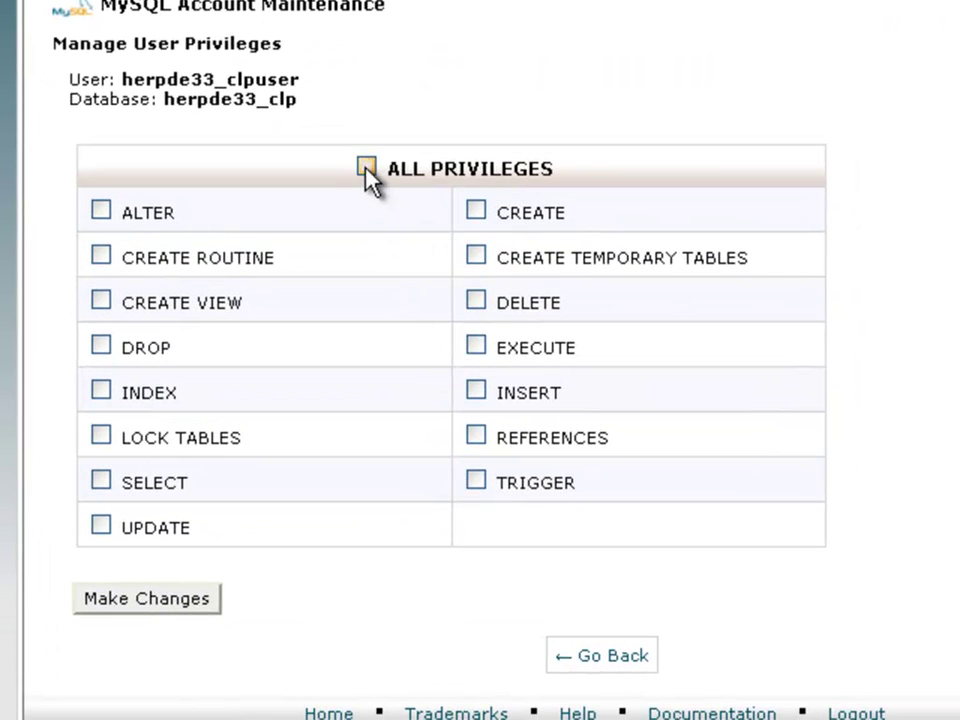
Step: Grant the user all privileges, save, and open a new blank browser tab
left_click(366, 167)
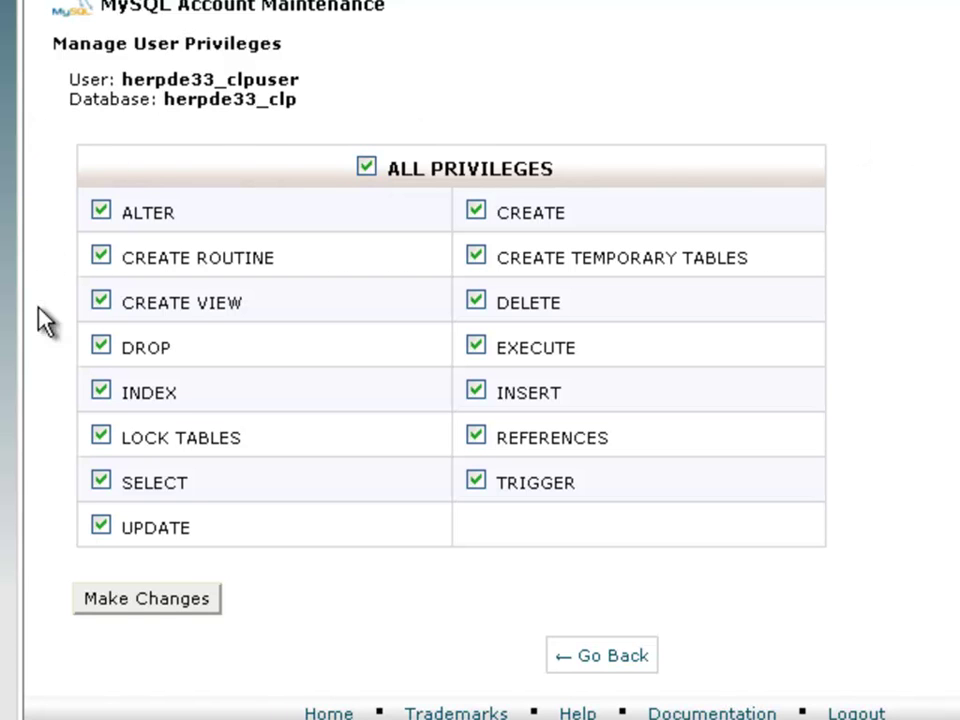
left_click(84, 600)
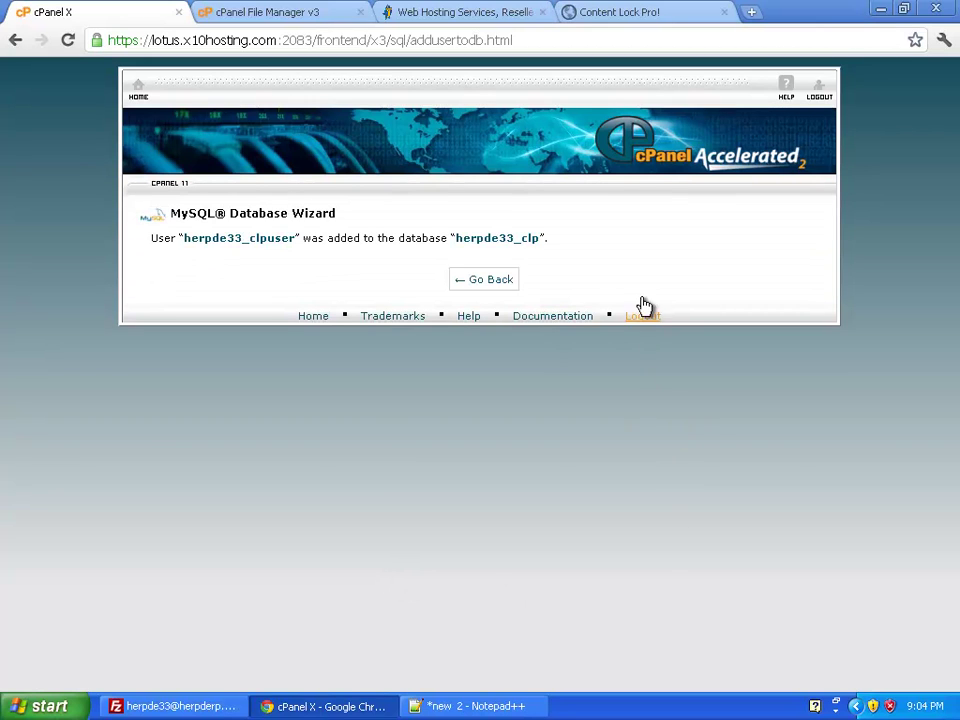
left_click(496, 291)
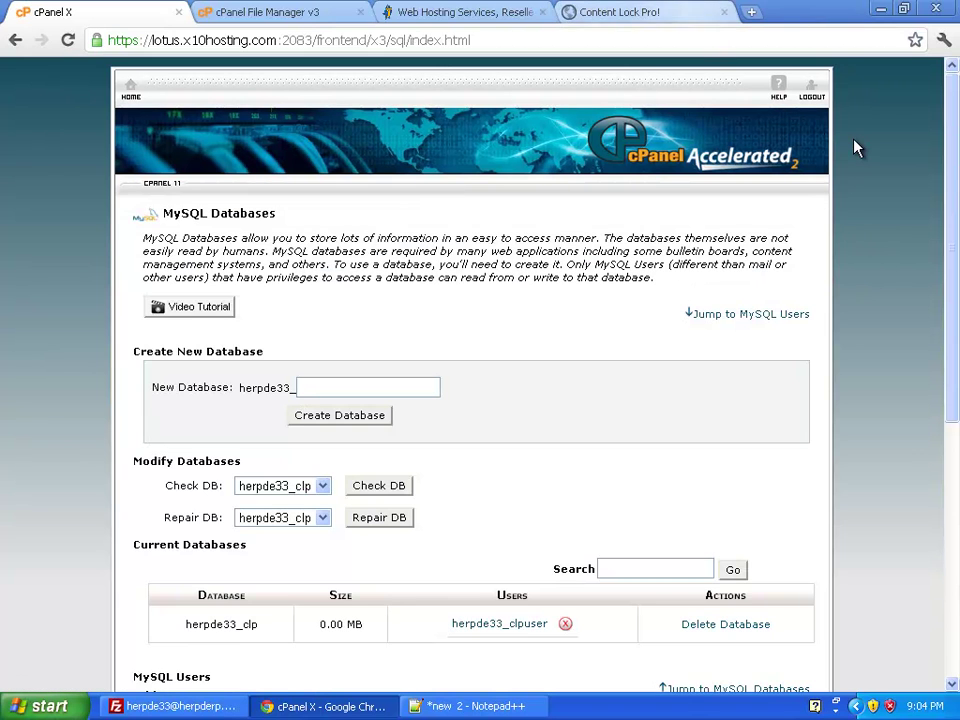
key("ctrl+t")
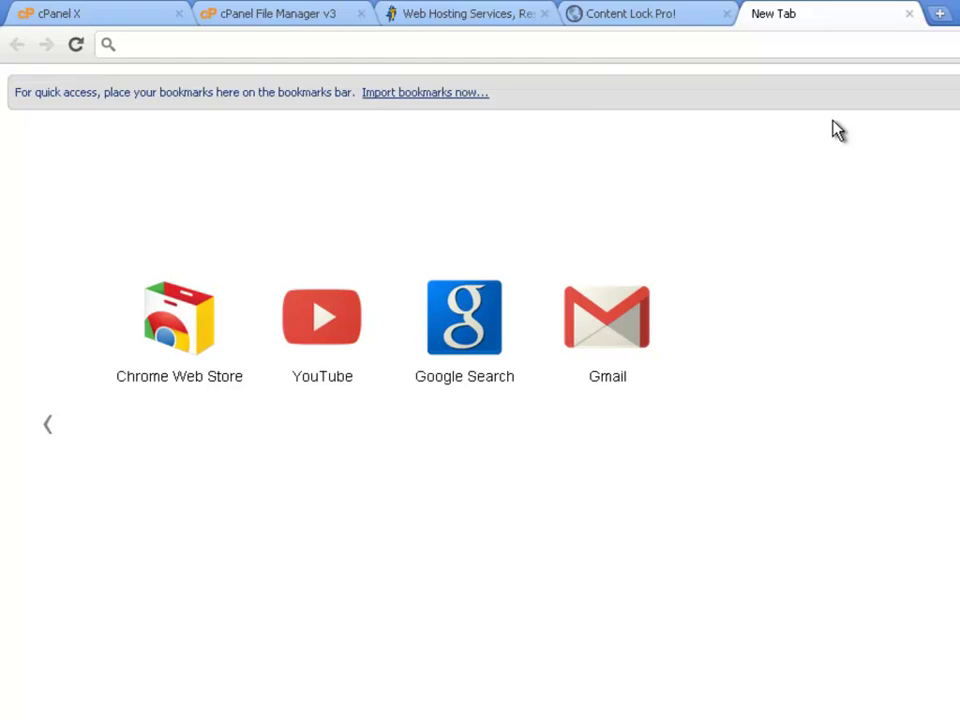
Step: Load the installer at herpderp.x10.mx/clp/ and check the default Postback Script Name pb
type("herpderp.x10.mx")
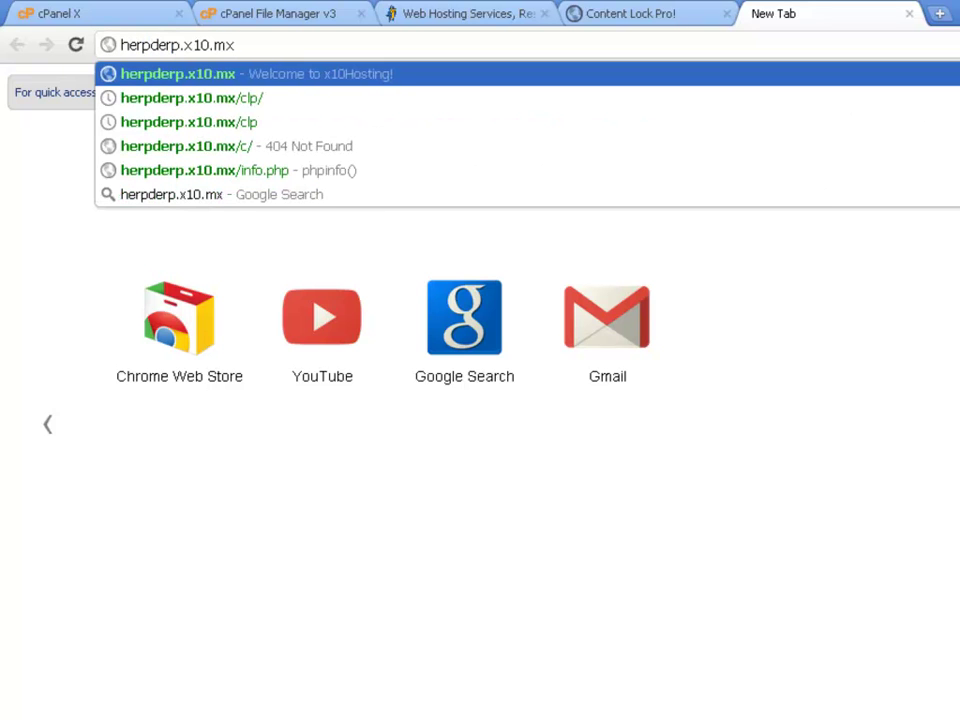
type("/clp/")
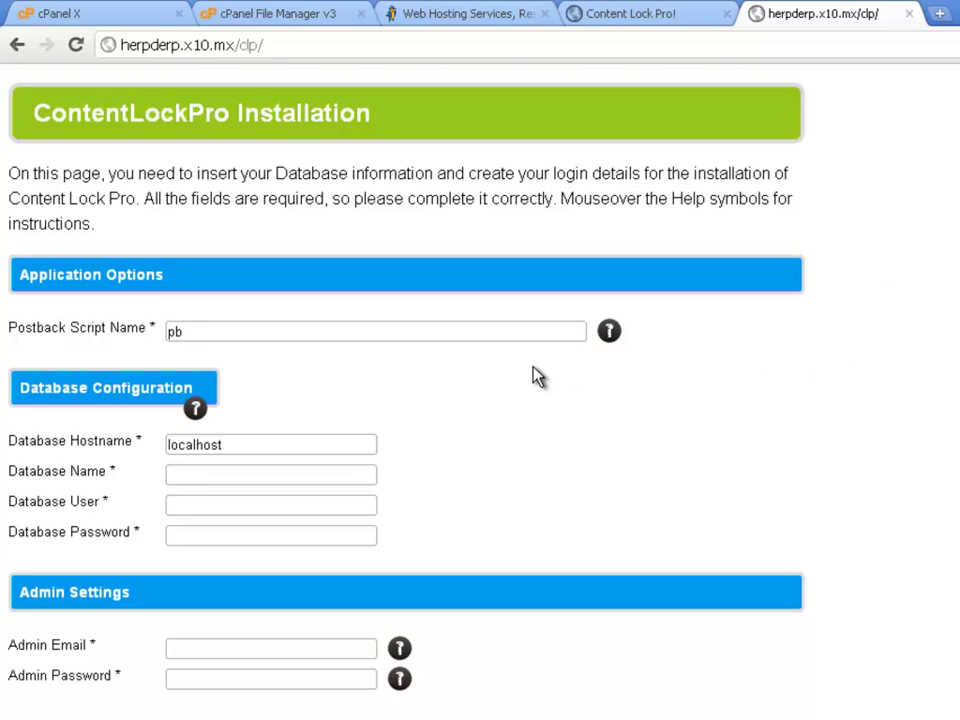
left_click(476, 330)
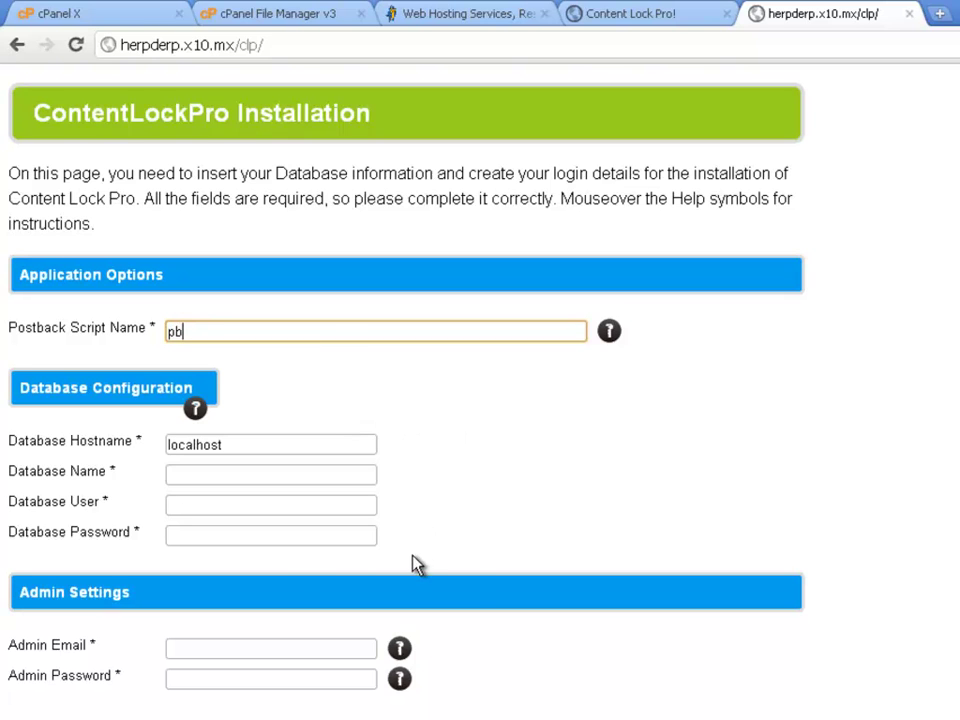
Step: Copy Database Name herpde33_clp and Database User herpde33_clpuser from the notes into the installer
key("alt+Tab")
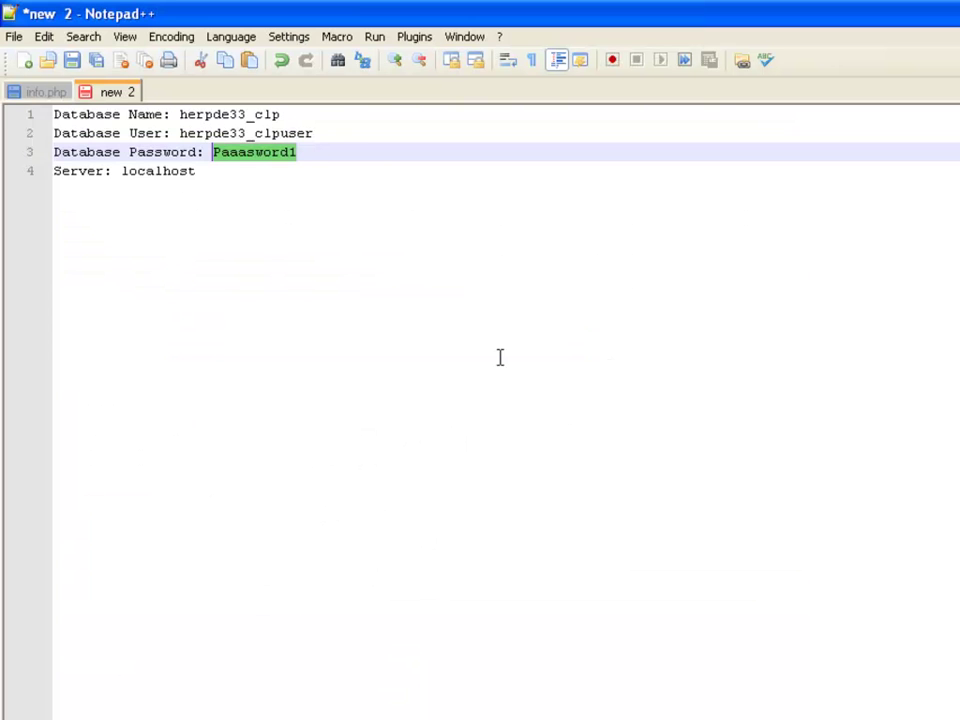
left_click_drag(281, 114, 181, 116)
key("ctrl+c")
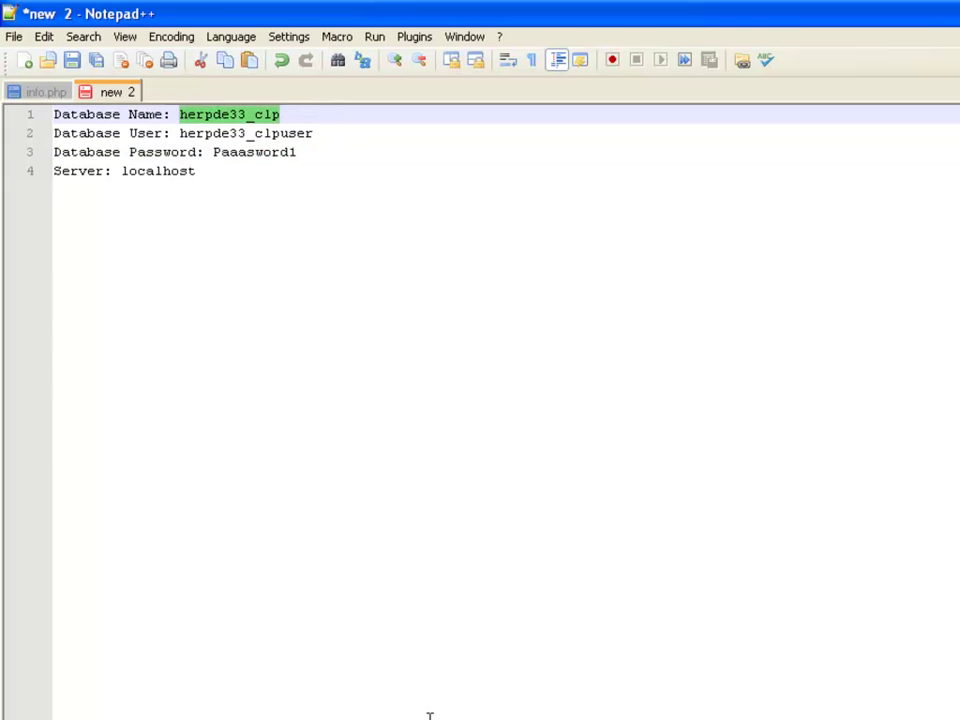
key("alt+Tab")
left_click(280, 478)
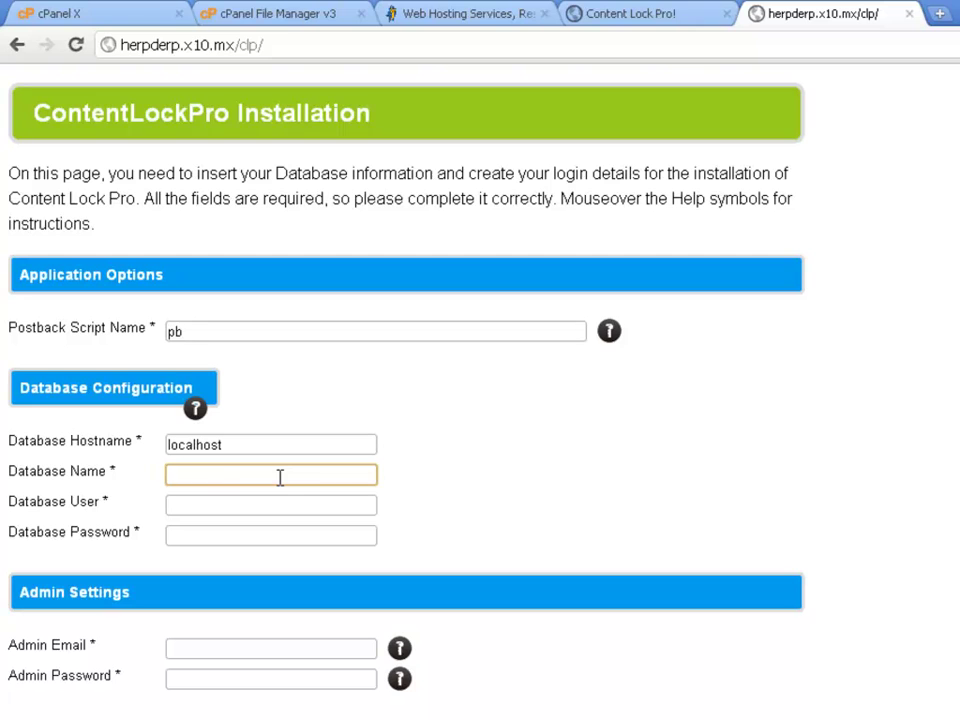
key("ctrl+v")
key("alt+Tab")
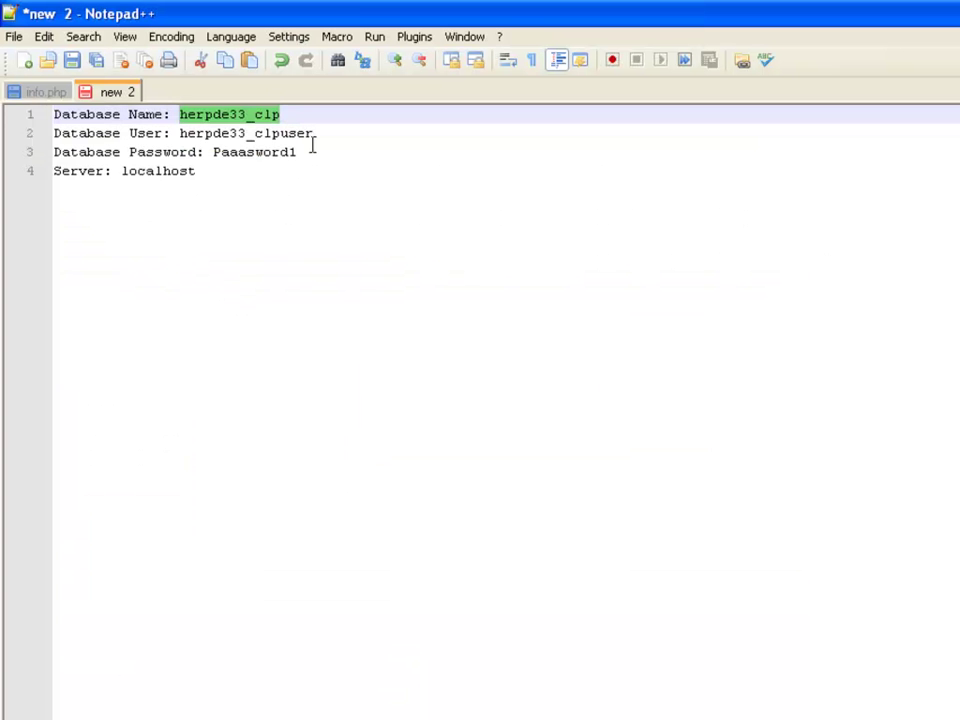
left_click_drag(313, 133, 180, 133)
key("ctrl+c")
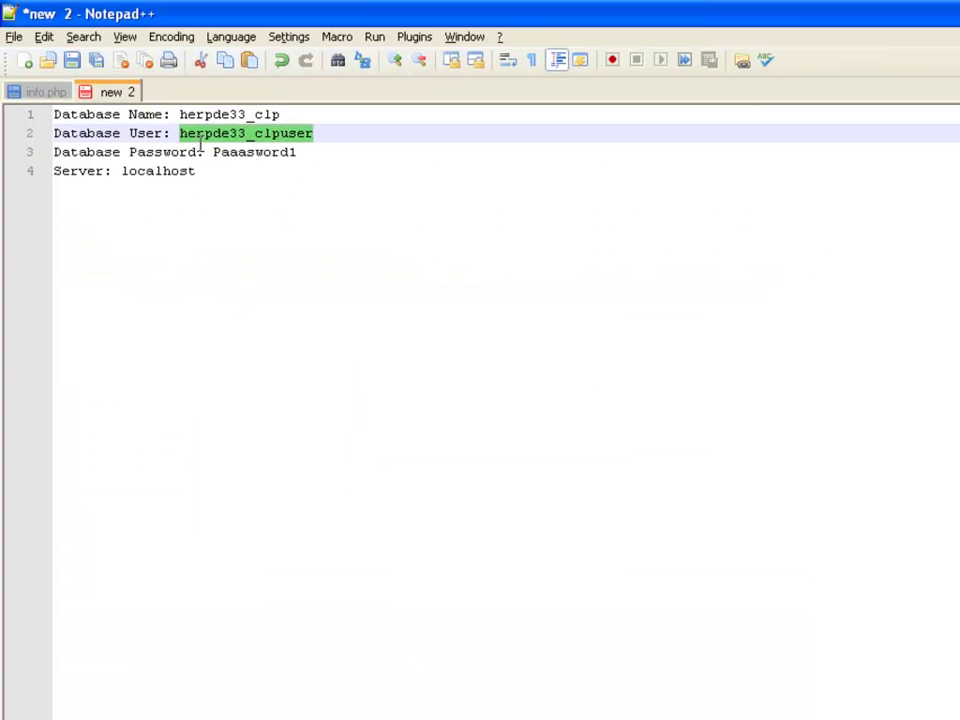
key("alt+Tab")
left_click(261, 508)
key("ctrl+v")
Step: Paste the saved database password into the installer and confirm hostname localhost
key("alt+Tab")
left_click_drag(296, 152, 211, 152)
key("ctrl+c")
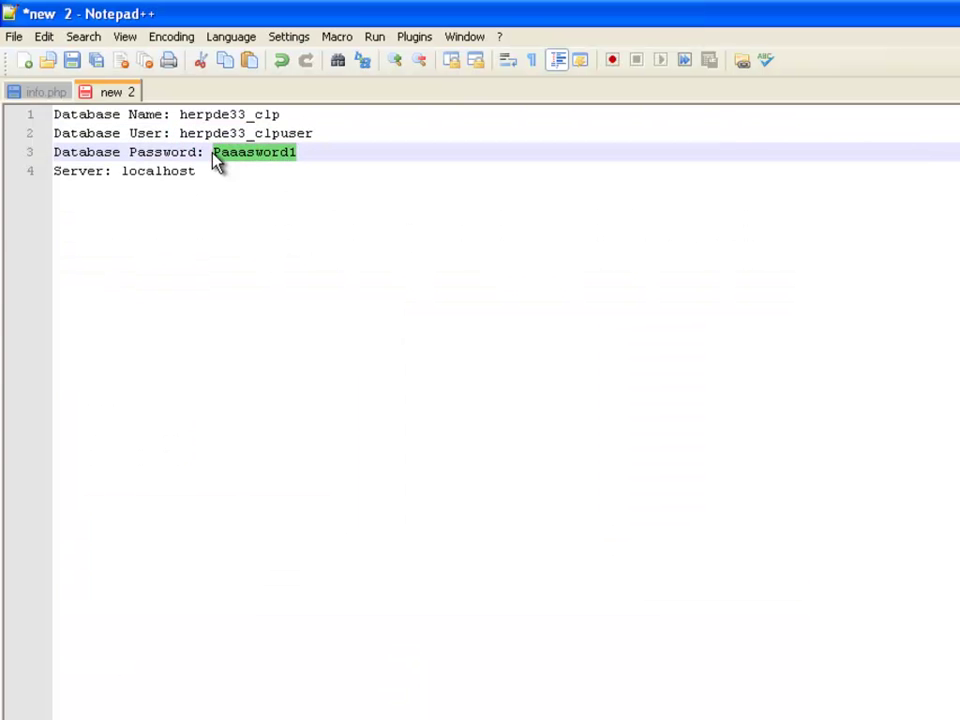
key("alt+Tab")
left_click(244, 535)
key("ctrl+v")
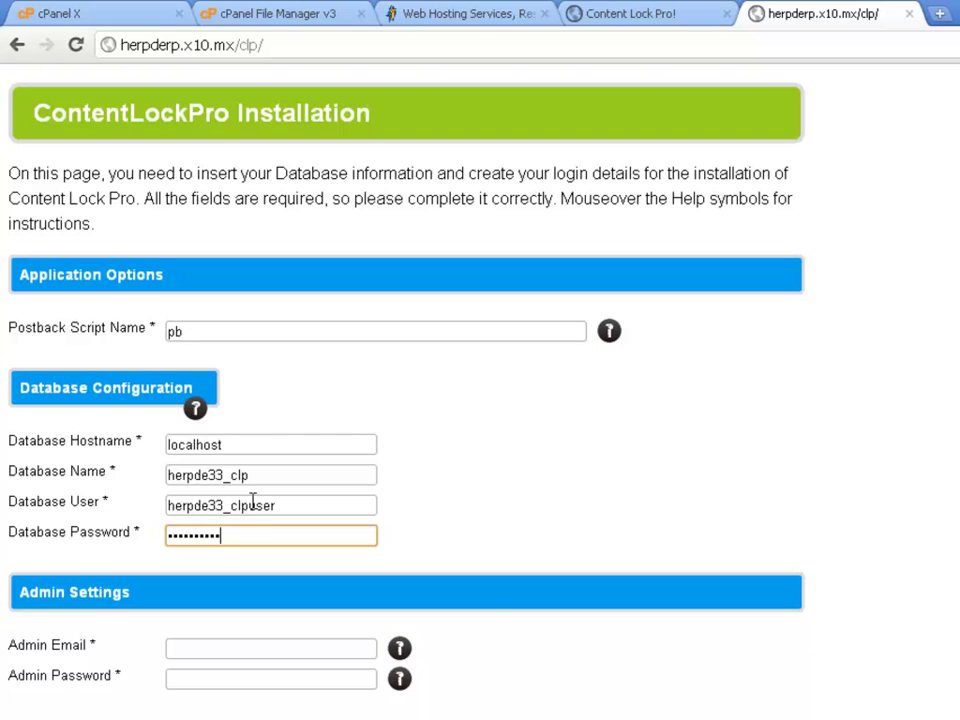
left_click(288, 443)
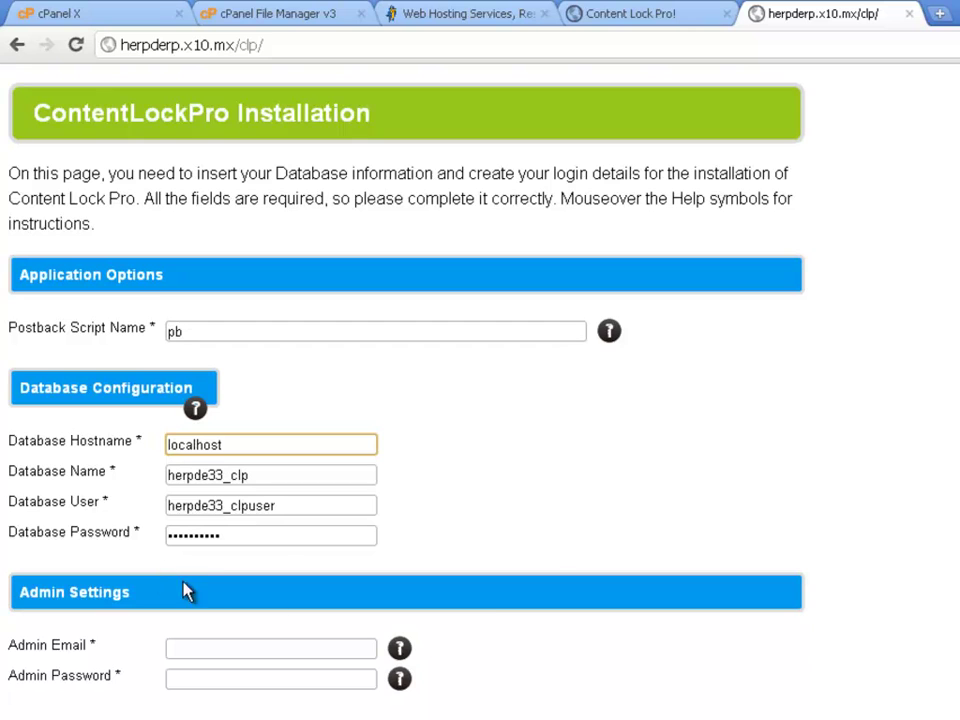
Step: Fill in the admin e-mail address and admin password, then run the installation
left_click(304, 642)
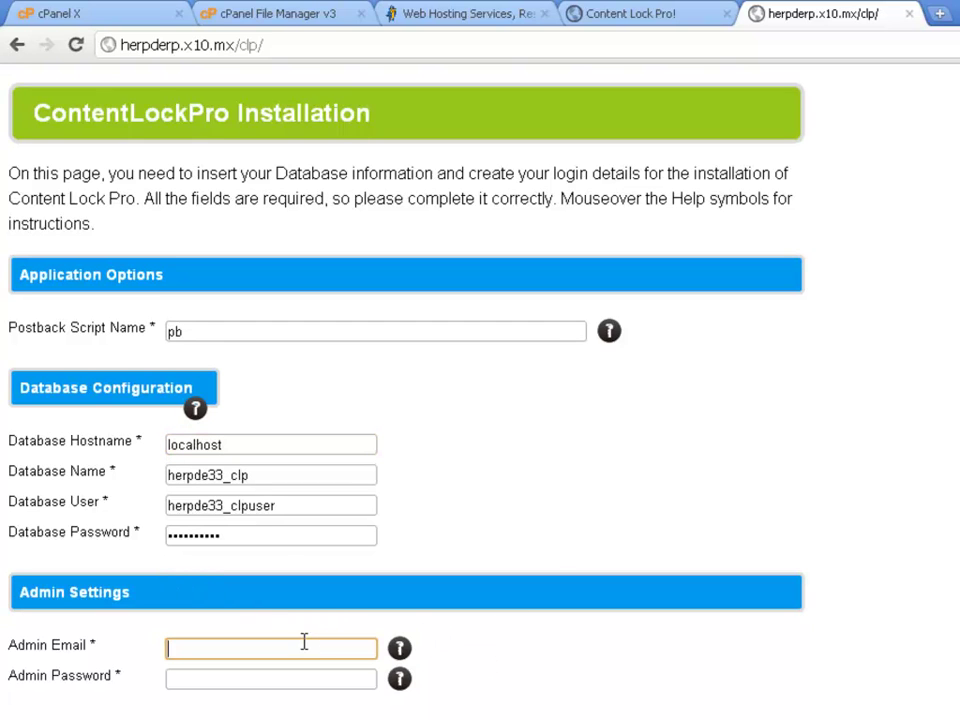
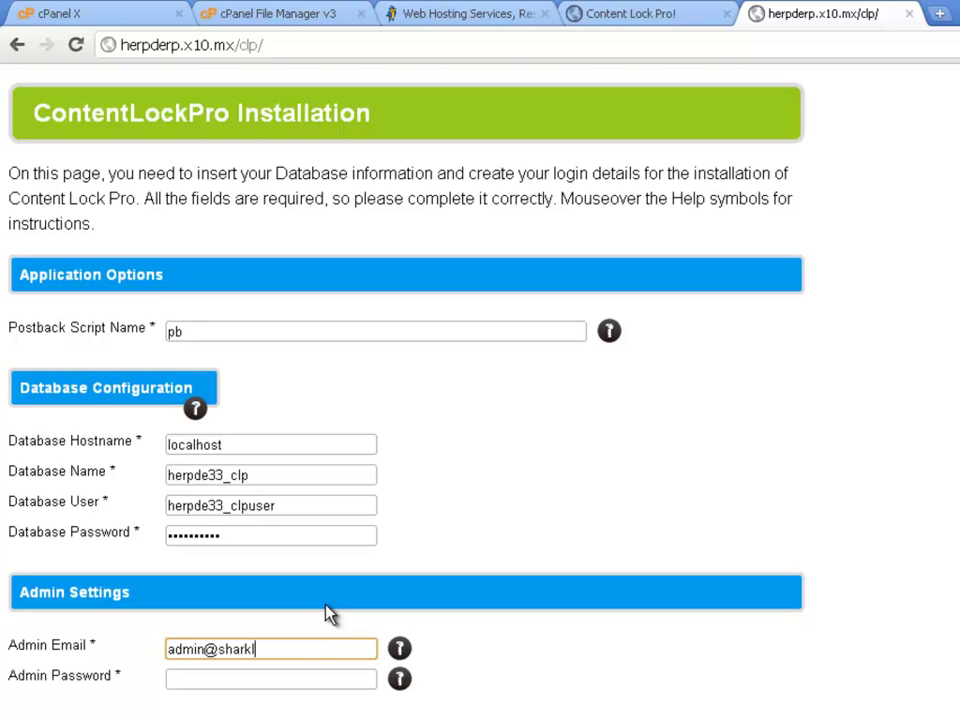
key("Tab")
key("Tab")
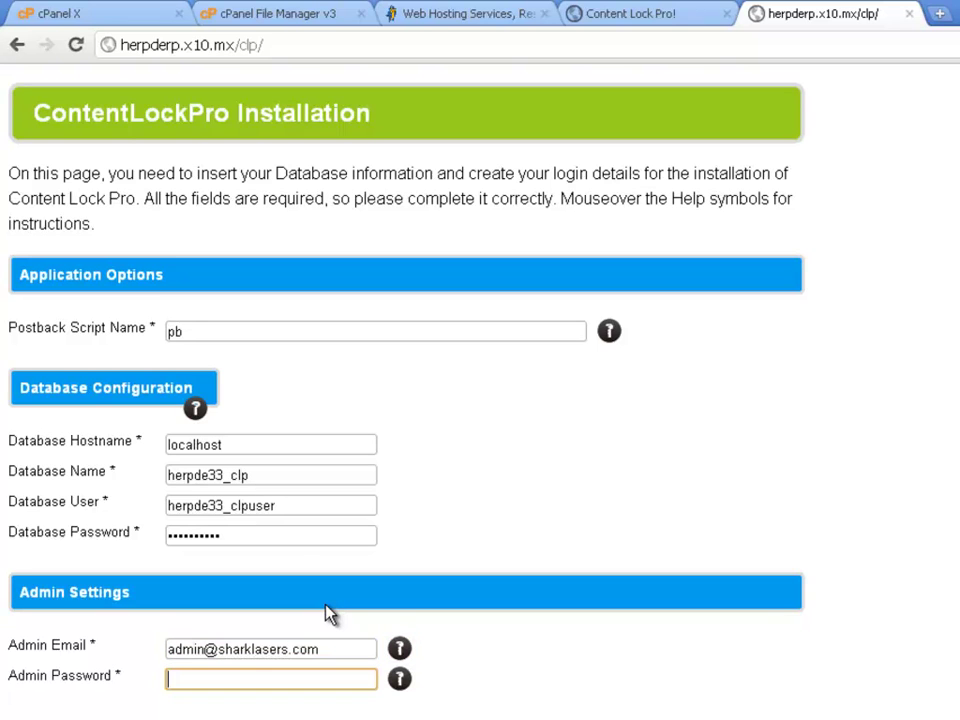
type("••••••")
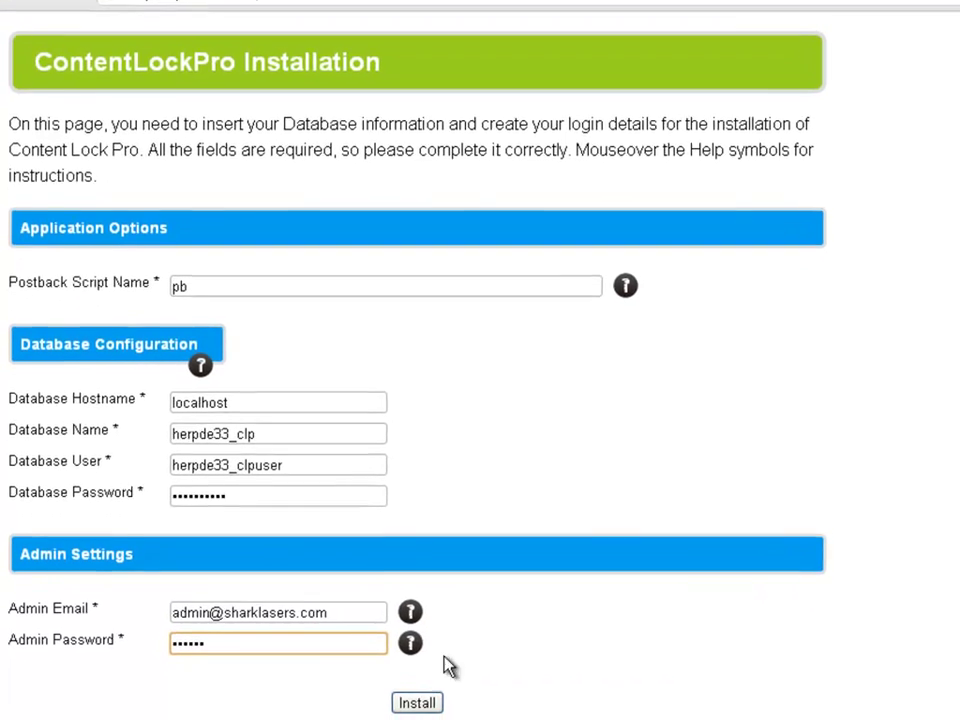
left_click_drag(328, 612, 177, 620)
left_click(432, 695)
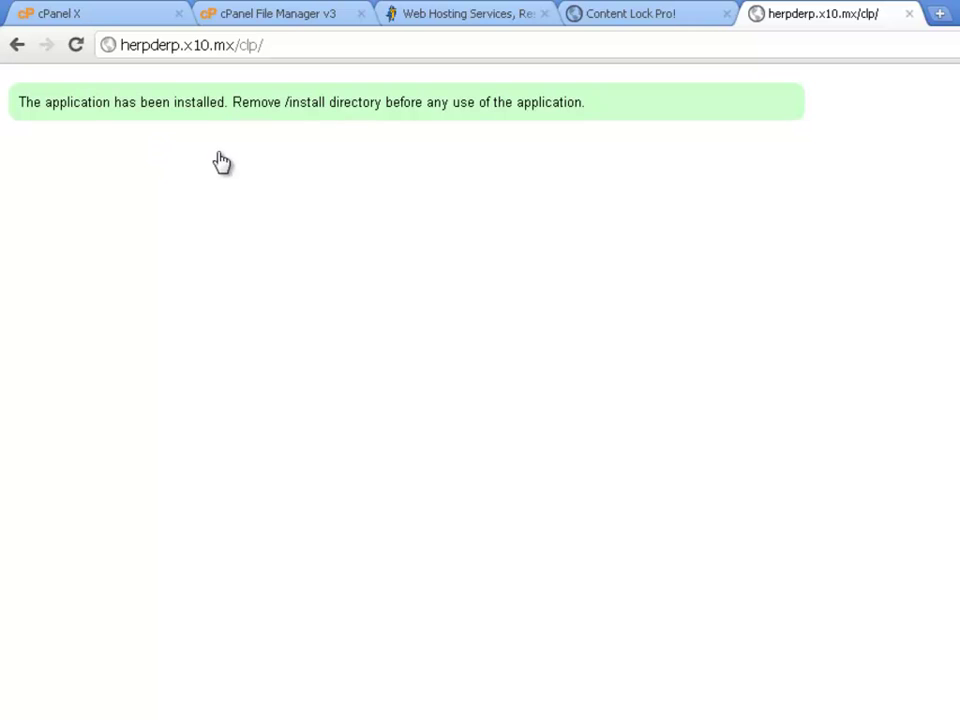
Step: Delete the install folder from /public_html/clp in File Manager
left_click(240, 16)
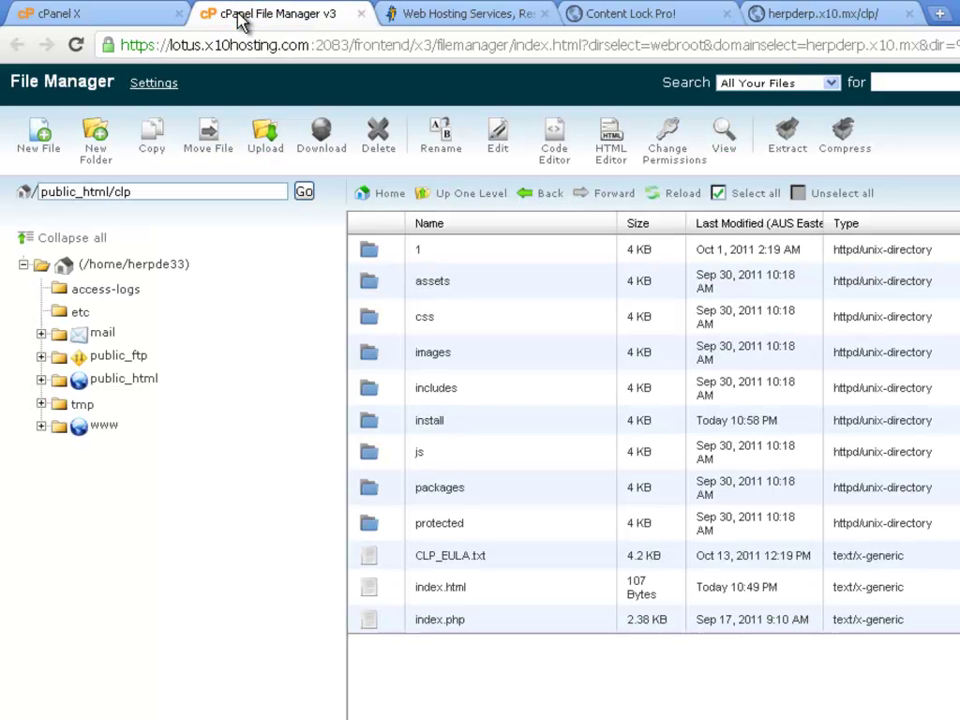
left_click(437, 420)
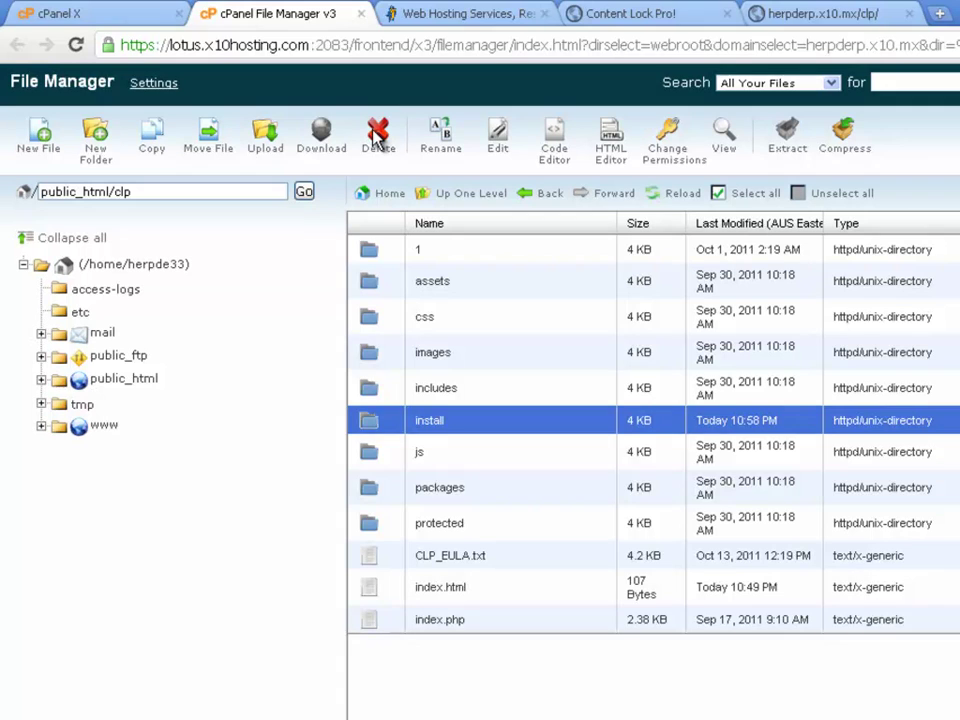
left_click(379, 138)
left_click(690, 484)
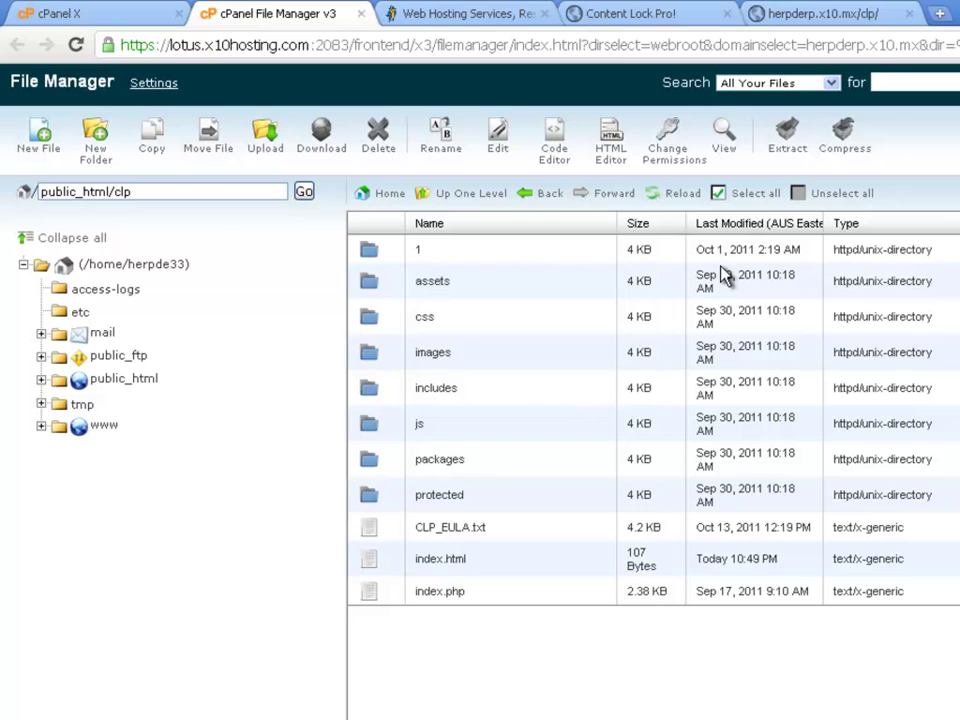
Step: Return to the Content Lock Pro tab and reload the application page
left_click(786, 16)
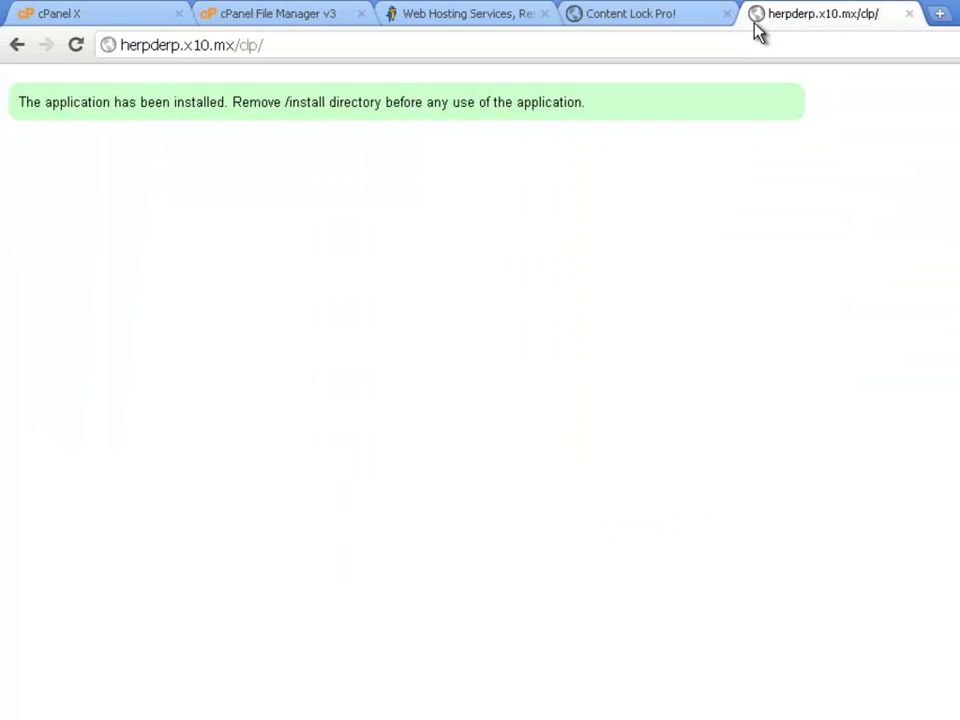
left_click(747, 40)
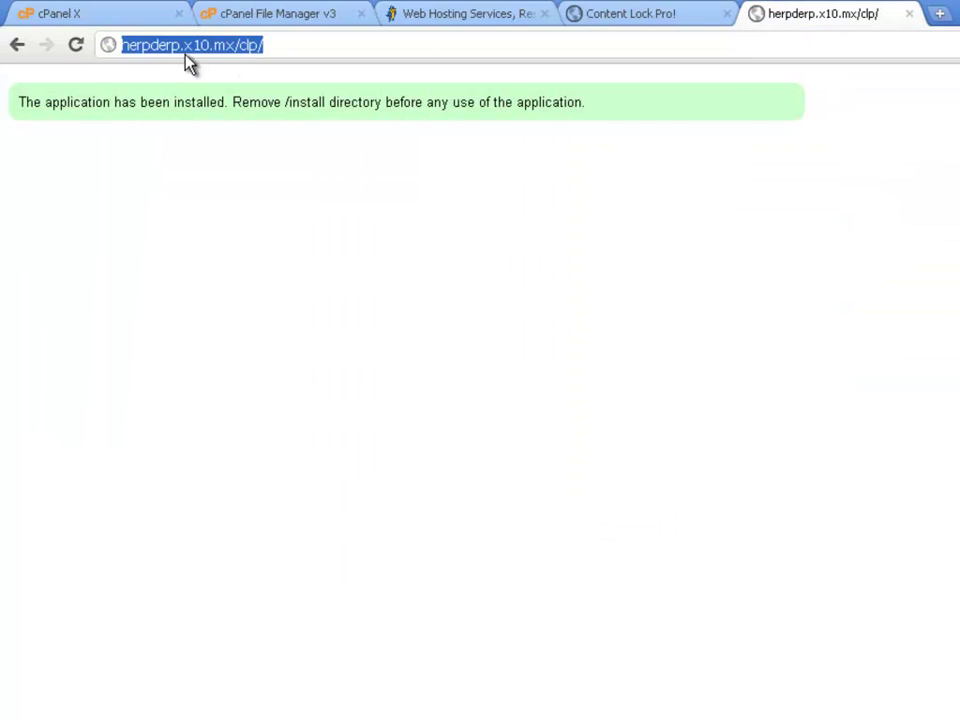
left_click(76, 46)
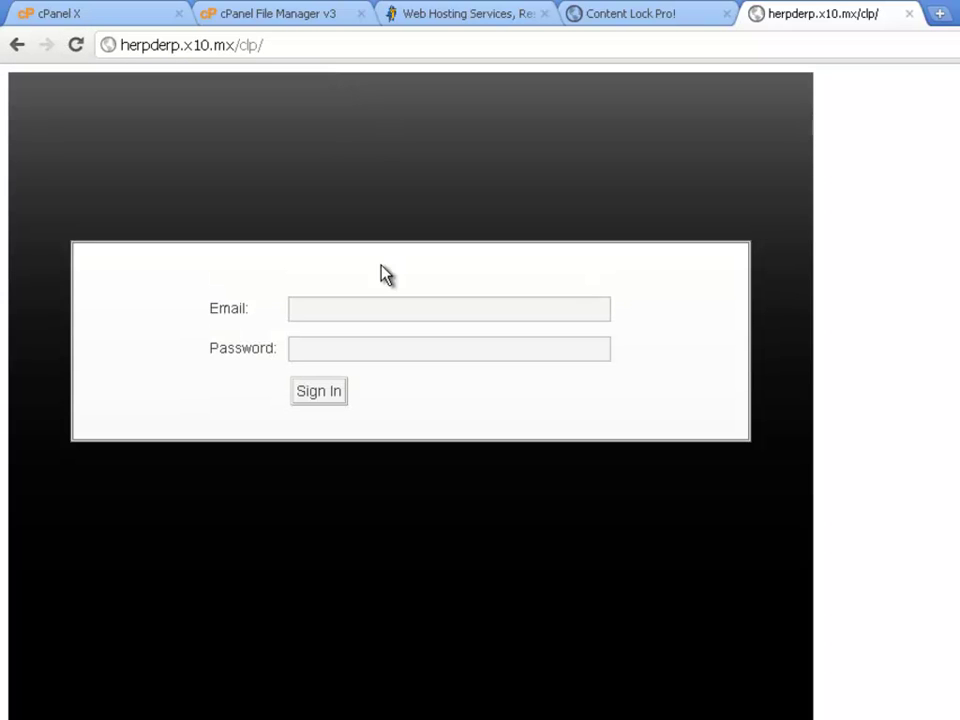
Step: Sign in with the admin e-mail address and password
left_click(371, 300)
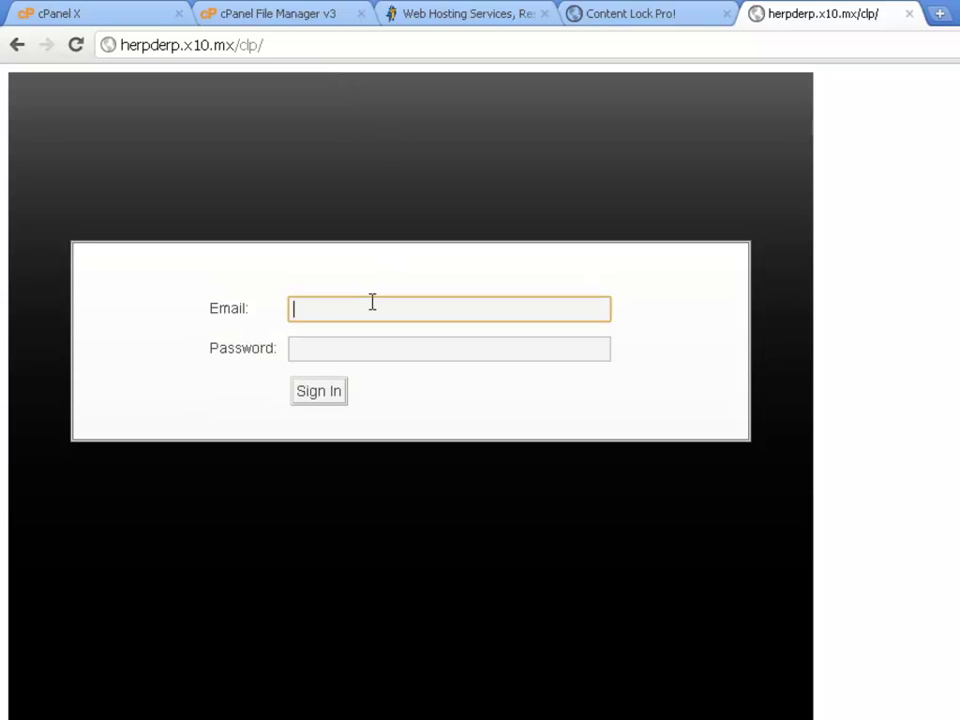
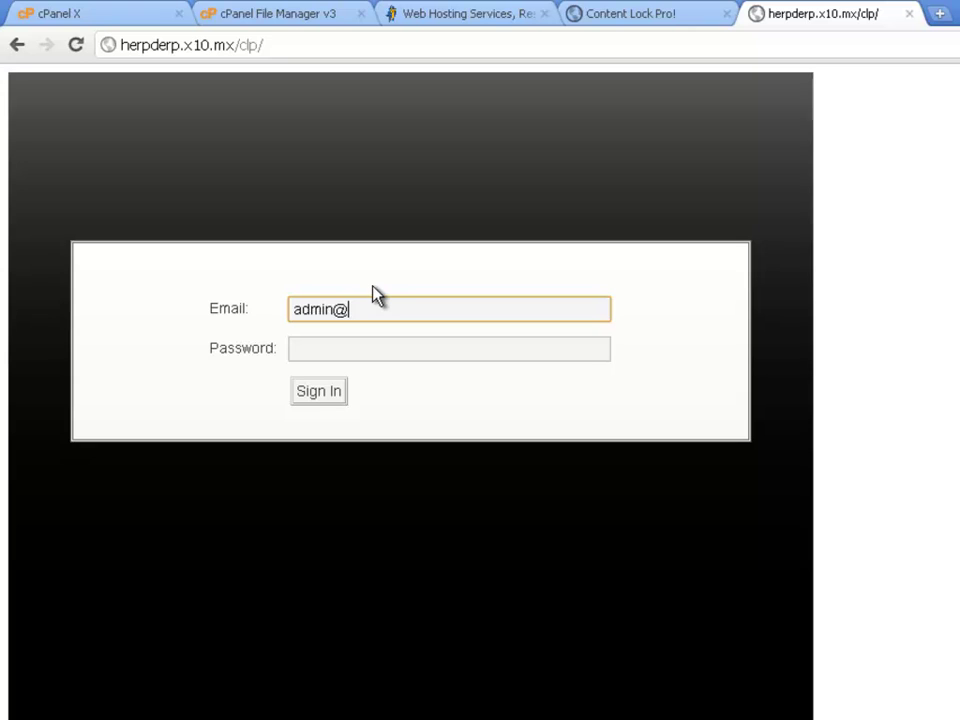
key("Tab")
type("admin")
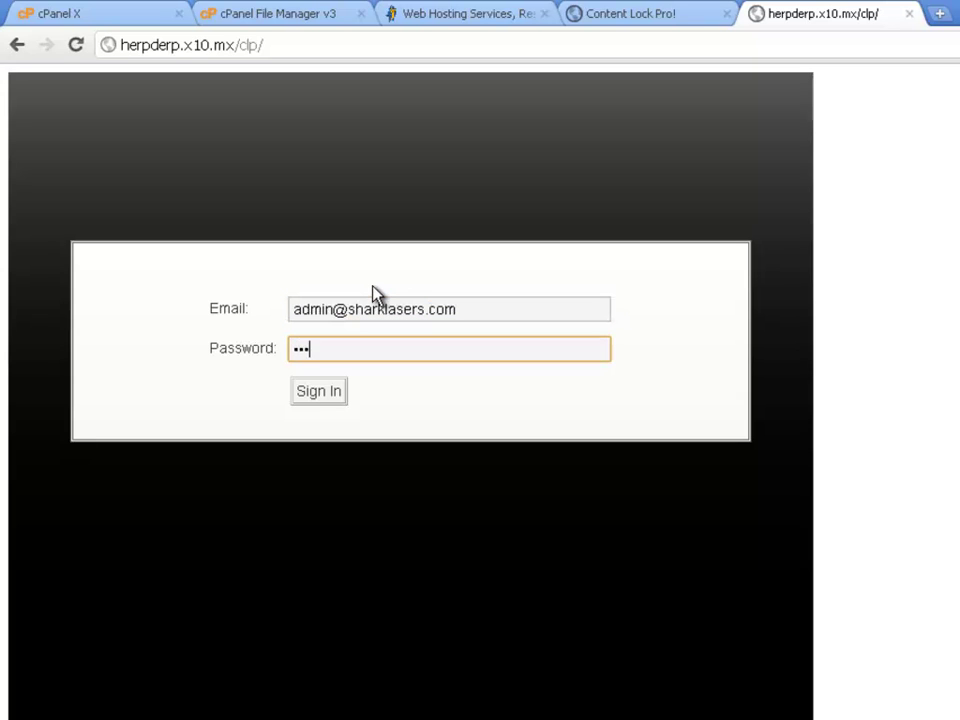
type("1")
left_click(336, 401)
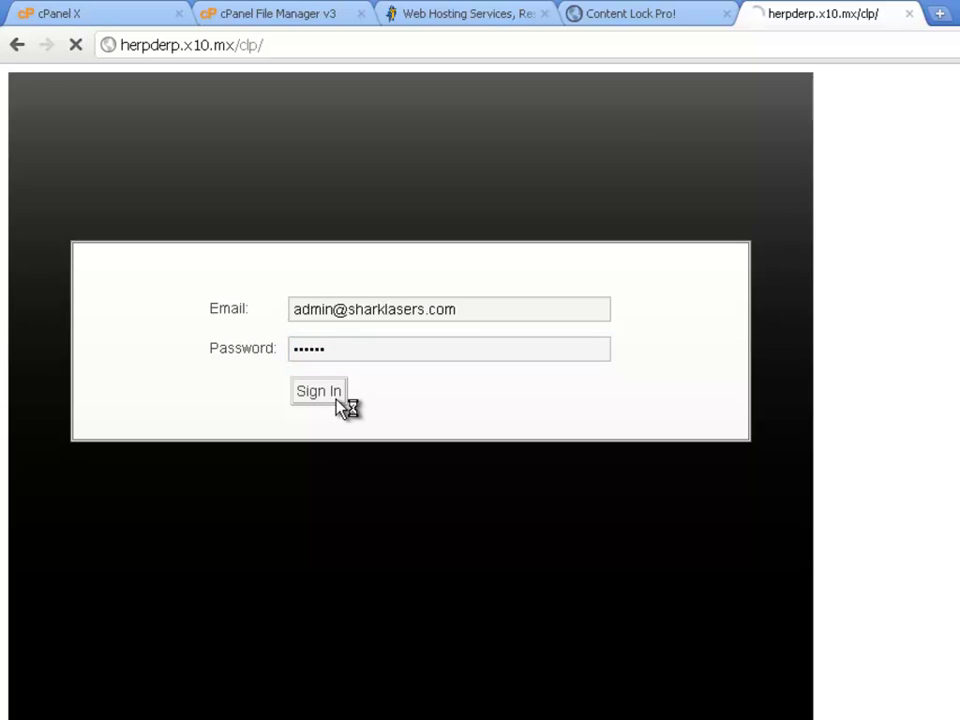